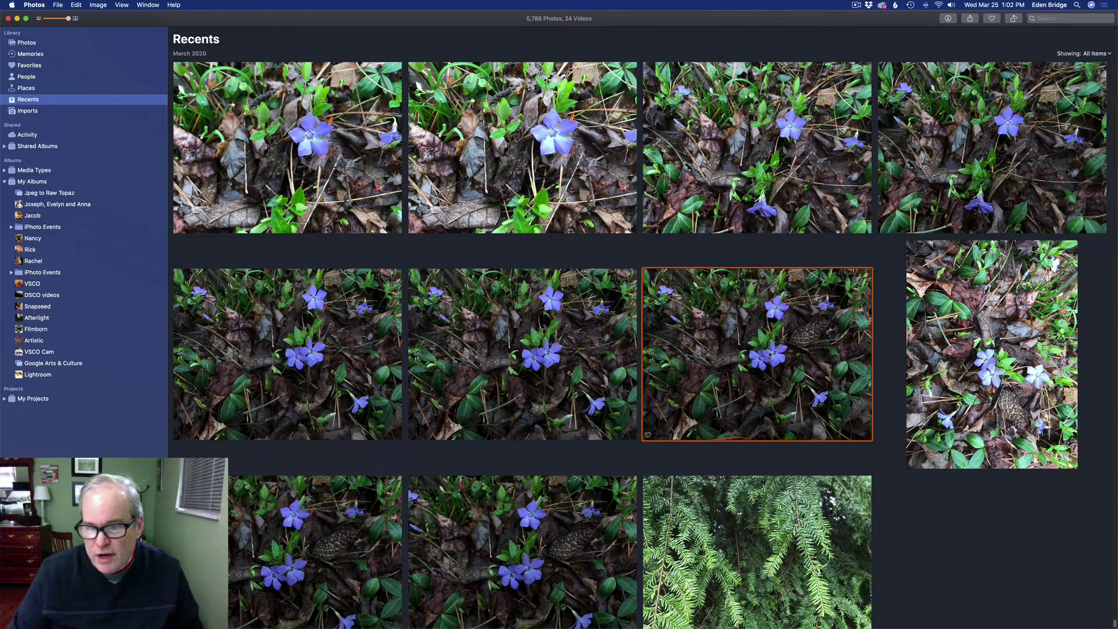
Open the periwinkle photo on its own and bring up the Export 1 Photo settings.
double_click(763, 346)
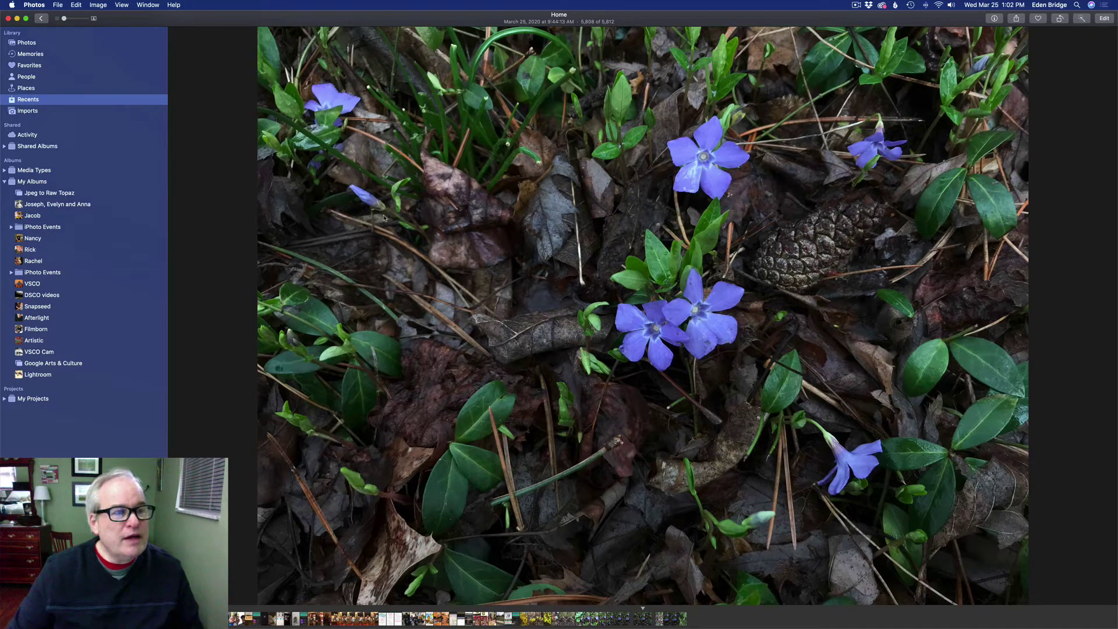
left_click(58, 6)
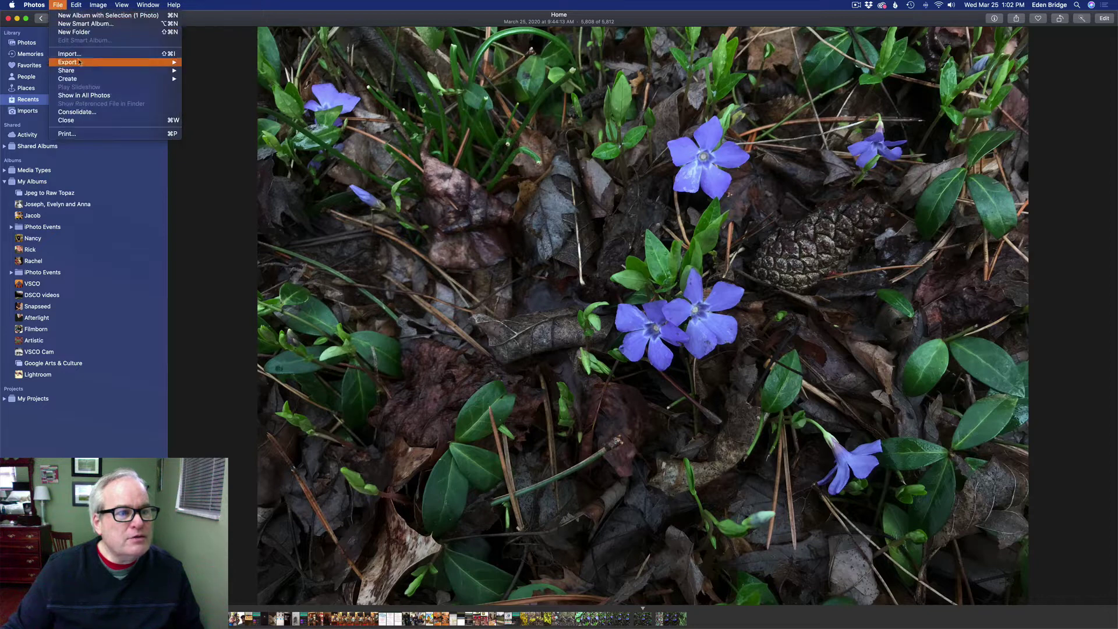
mouse_move(93, 64)
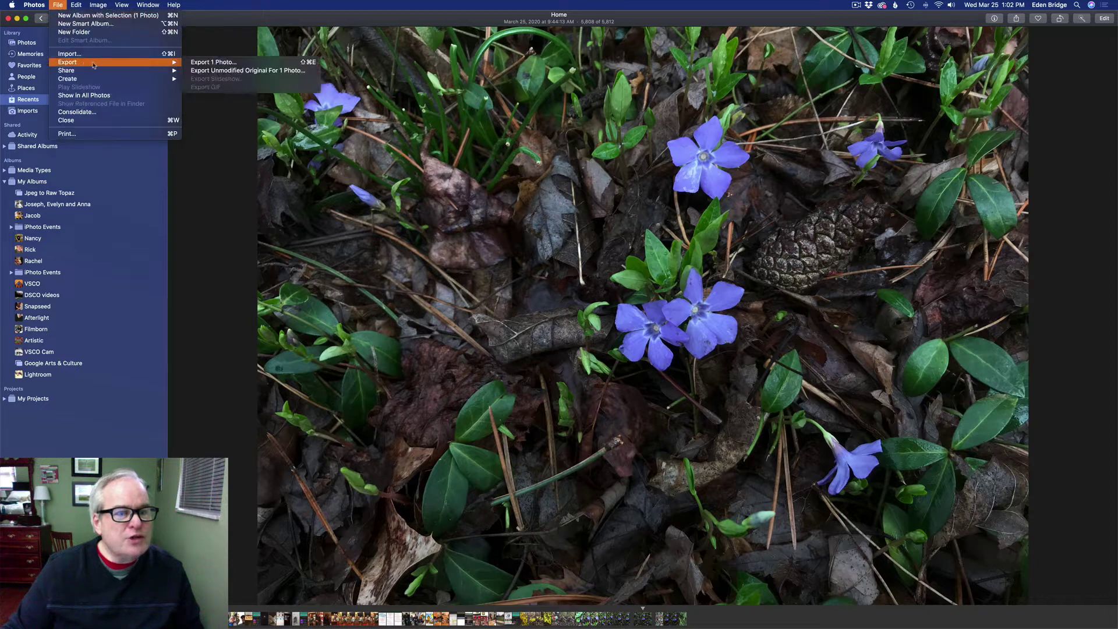
left_click(209, 62)
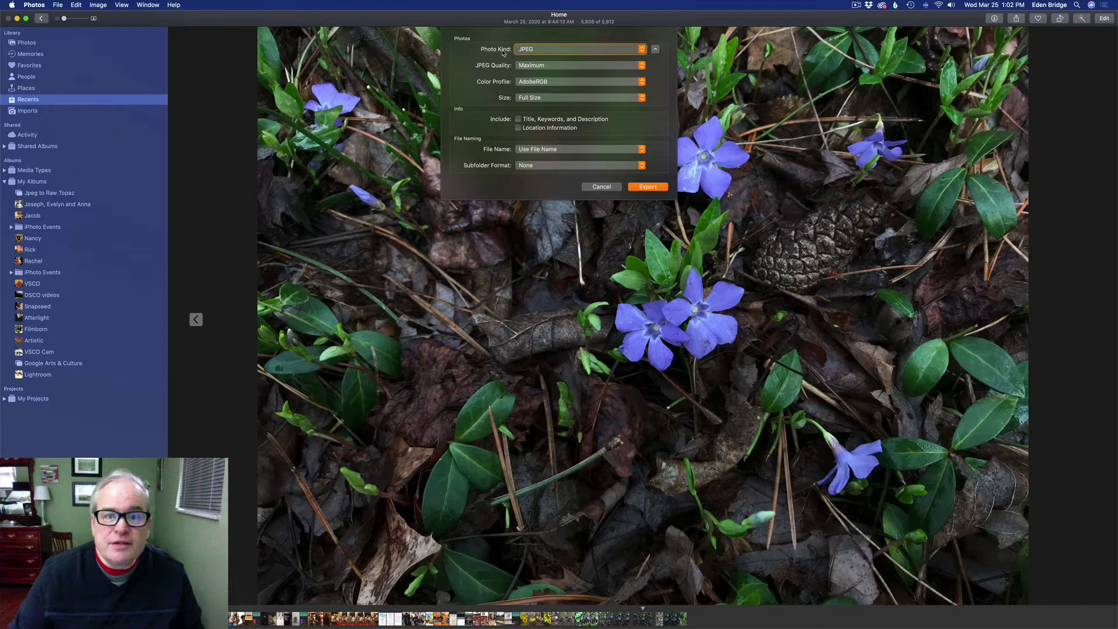
left_click(543, 50)
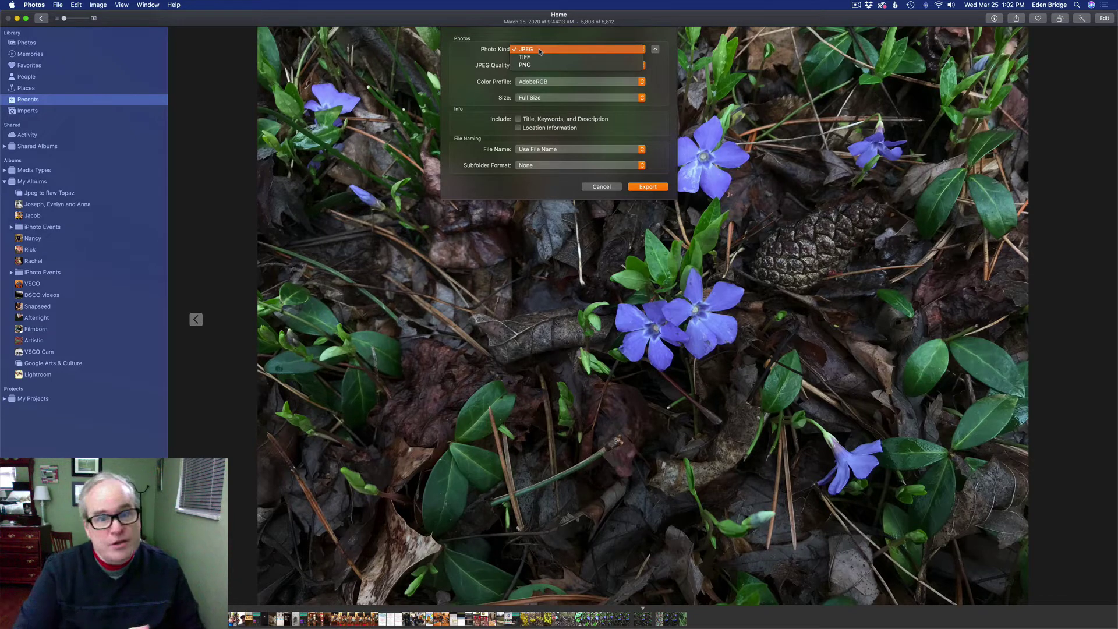
left_click(539, 50)
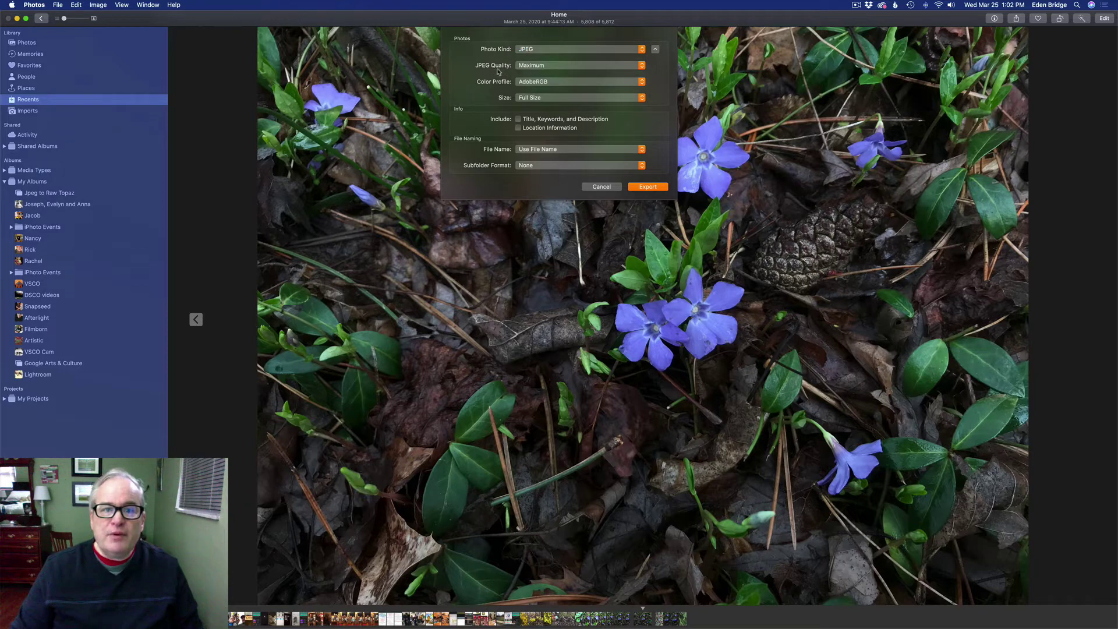
left_click(542, 67)
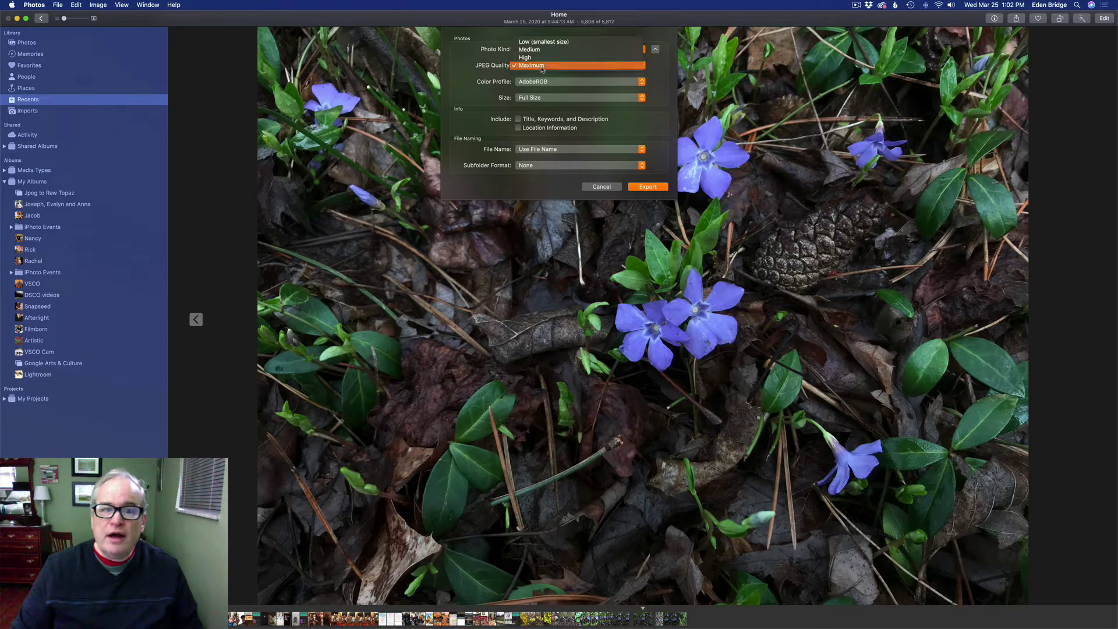
left_click(476, 64)
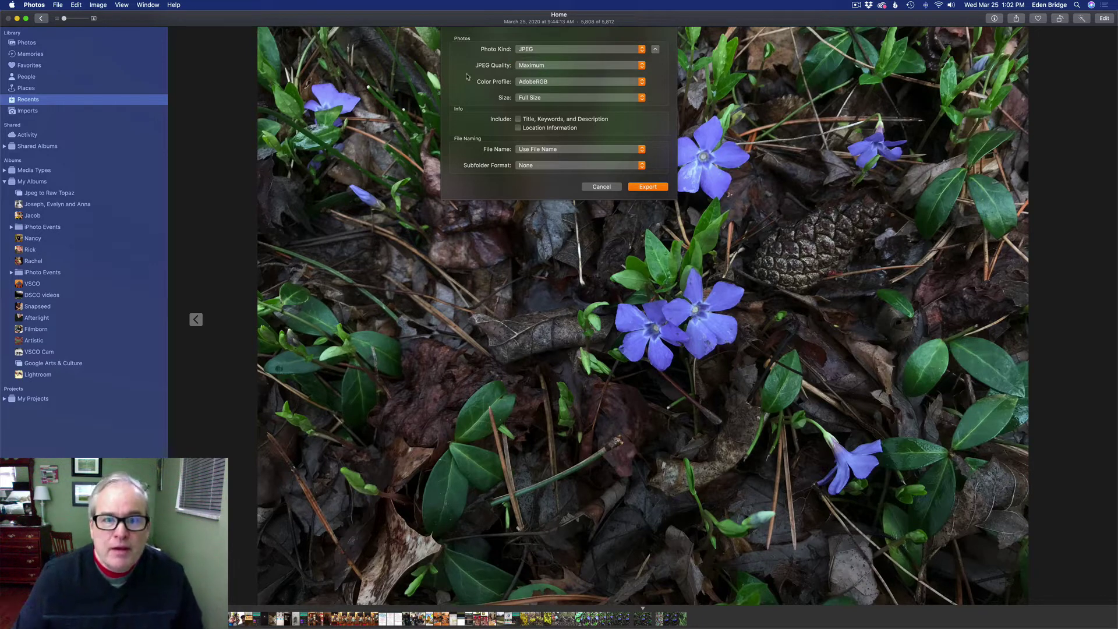
left_click(543, 82)
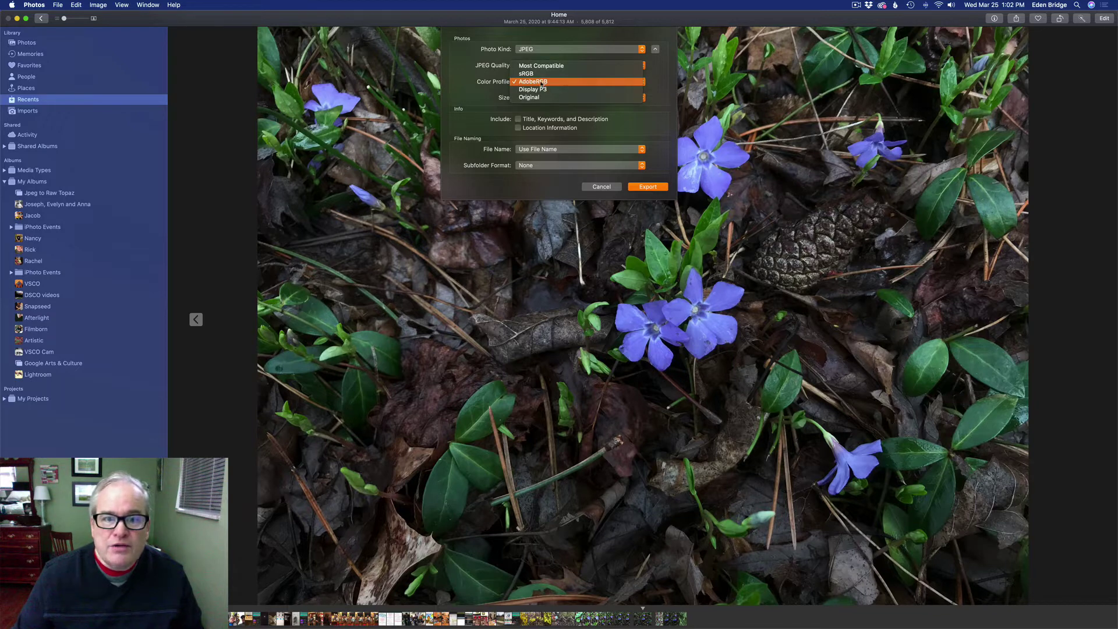
left_click(536, 85)
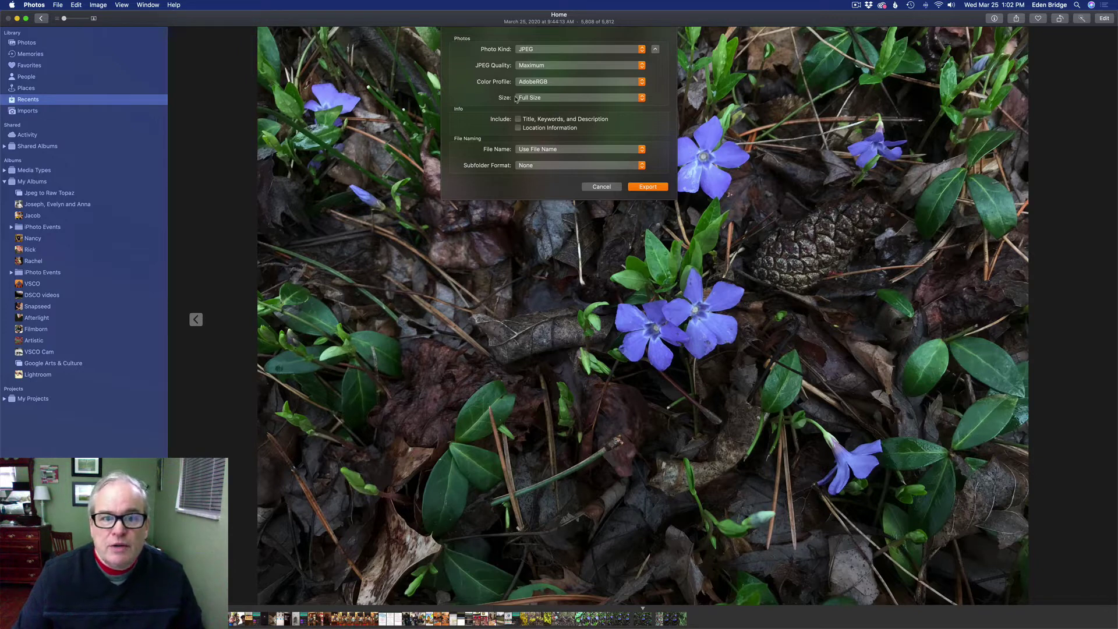
left_click(547, 98)
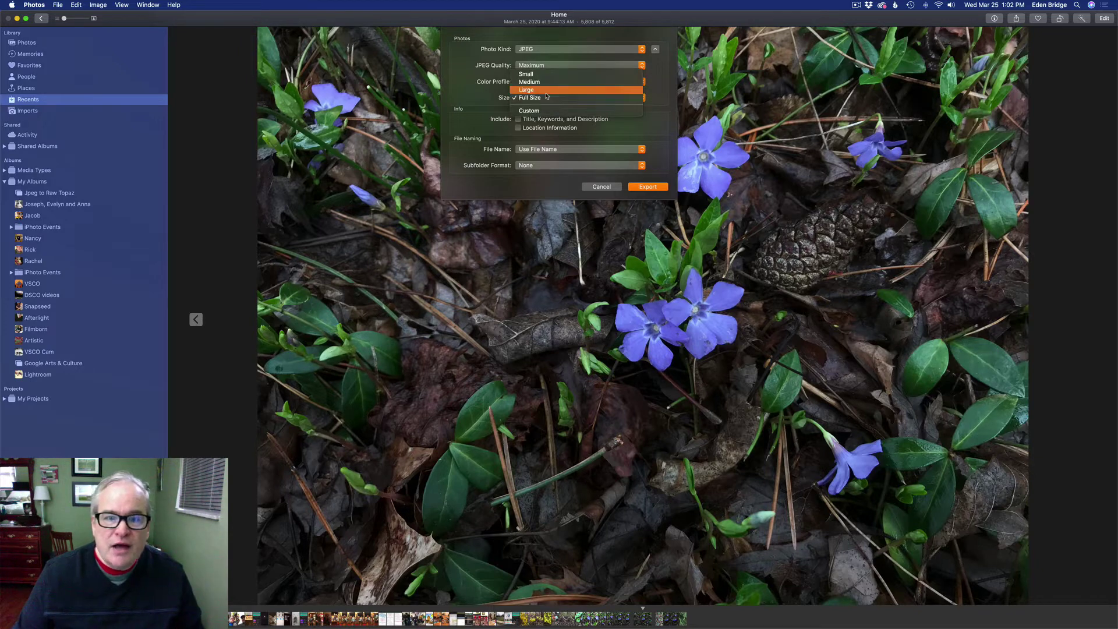
left_click(482, 96)
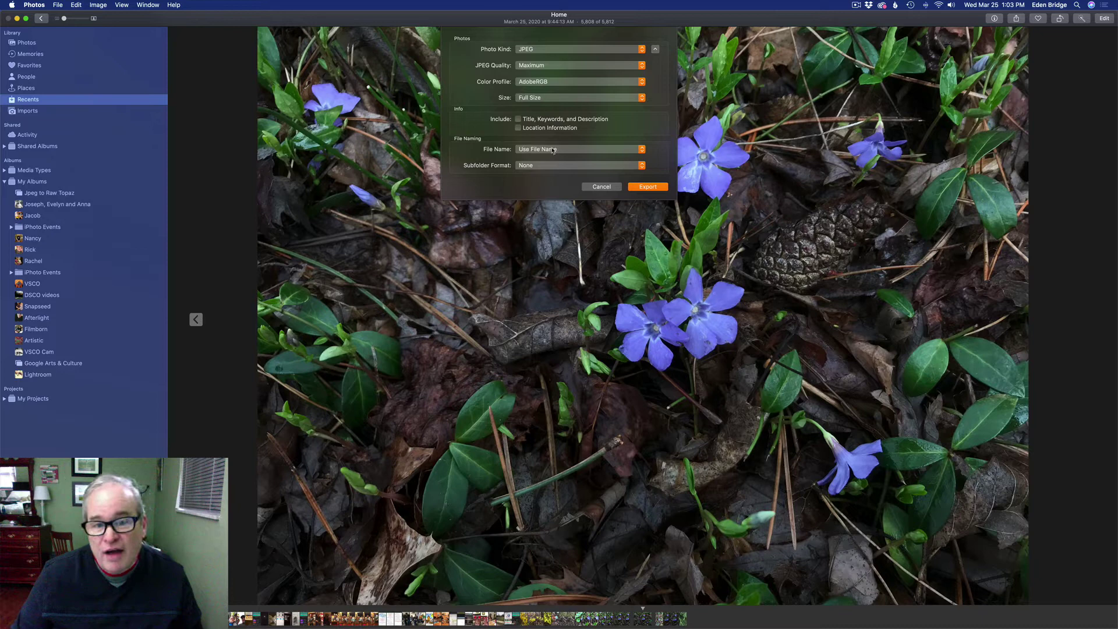
Save the full-size, maximum-quality JPEG export of the periwinkle into the Non Converted folder.
left_click(648, 187)
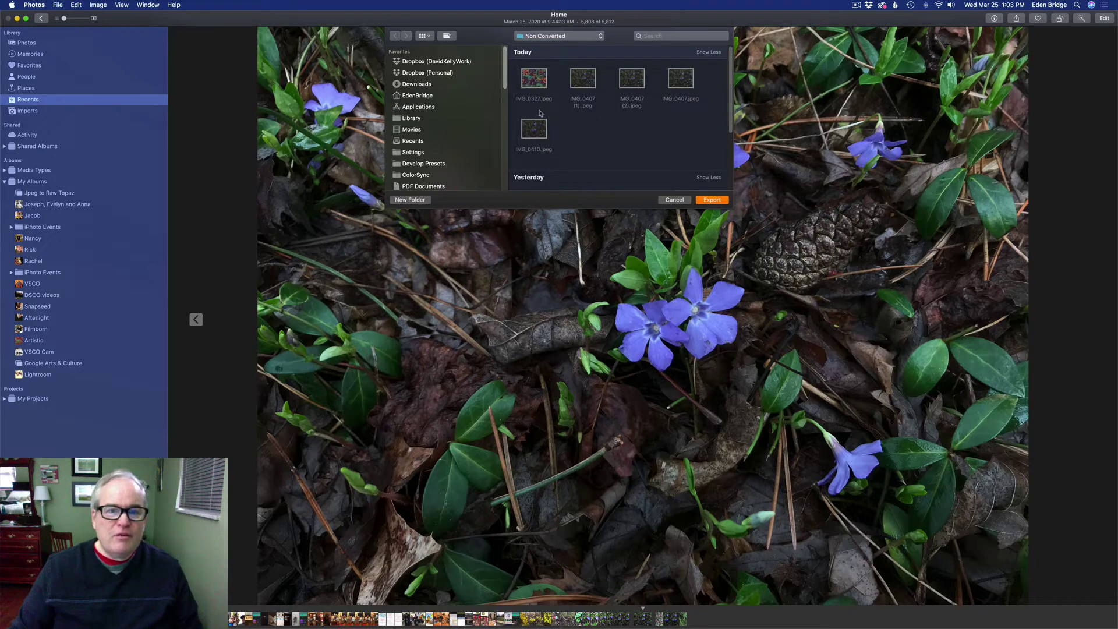
scroll(458, 132, "down", 5)
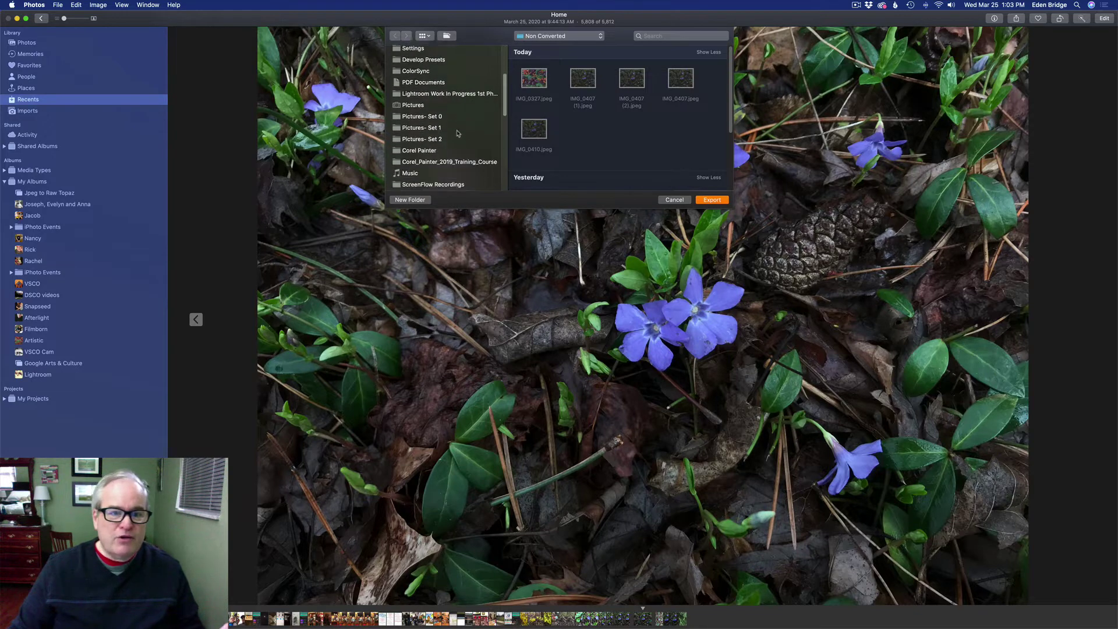
scroll(457, 135, "up", 6)
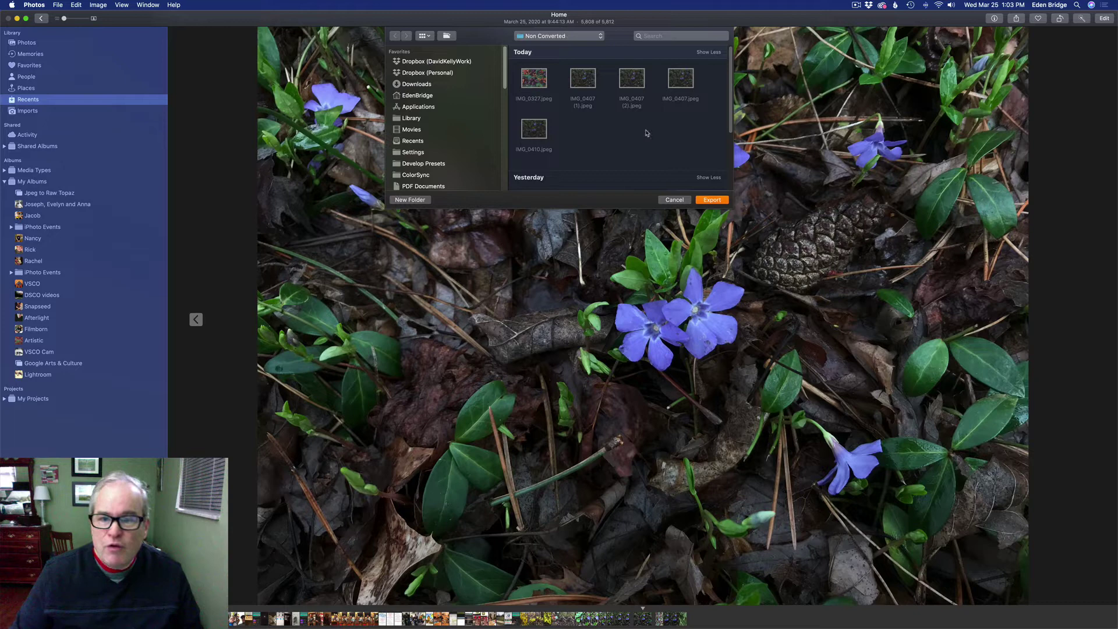
left_click(712, 200)
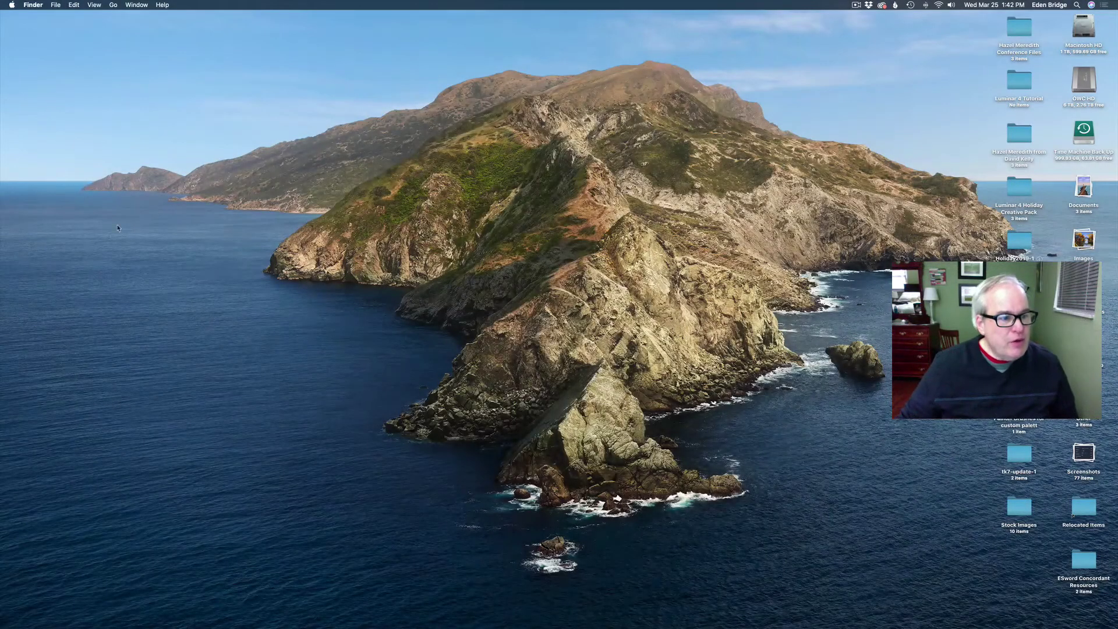
Launch Topaz JPEG to RAW AI from the Dock.
mouse_move(9, 308)
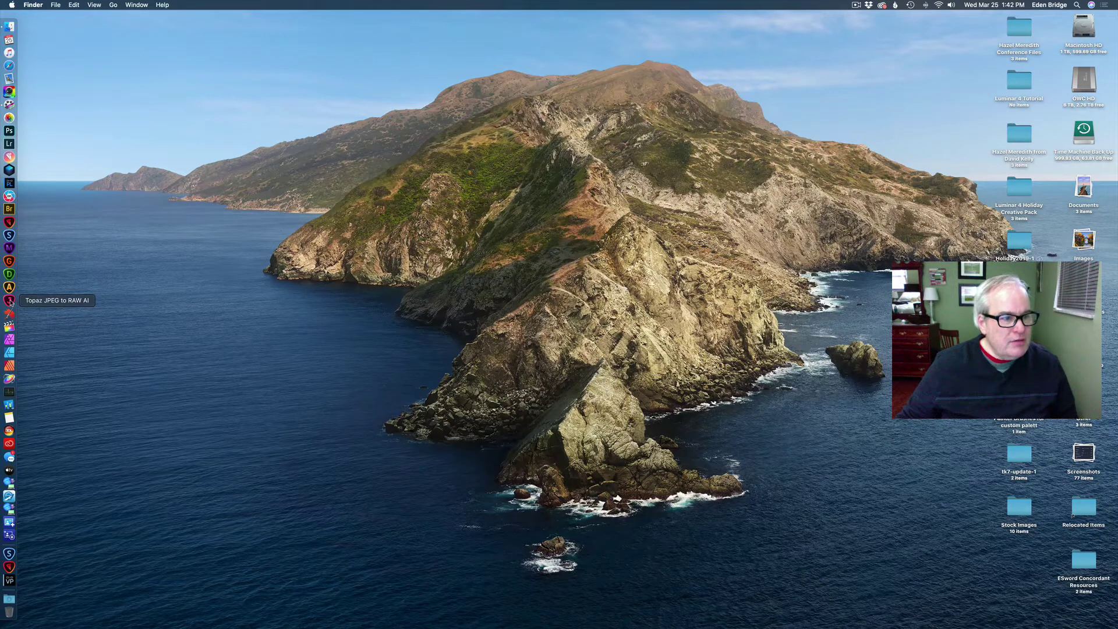
left_click(9, 301)
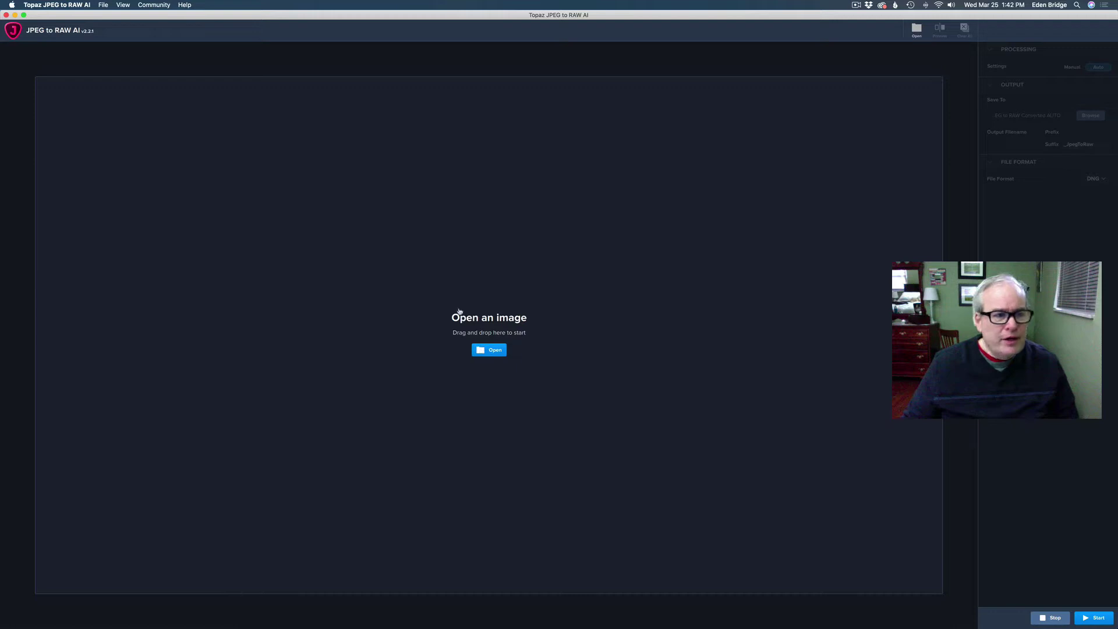
Load IMG_0407.jpeg from the Non Converted folder into the converter for DNG output.
left_click(103, 5)
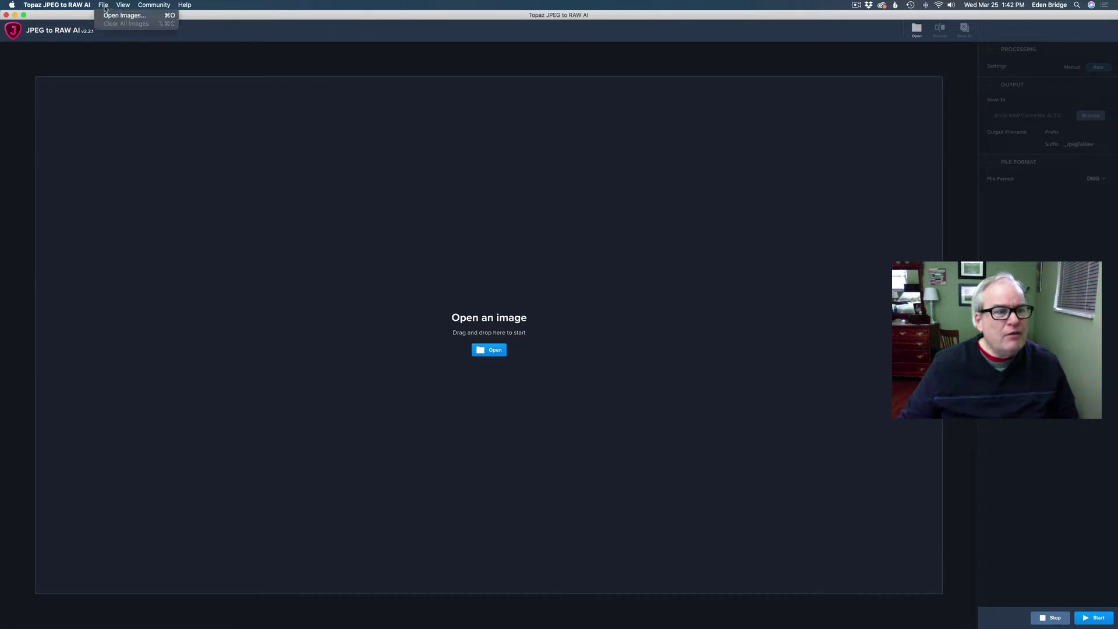
left_click(293, 81)
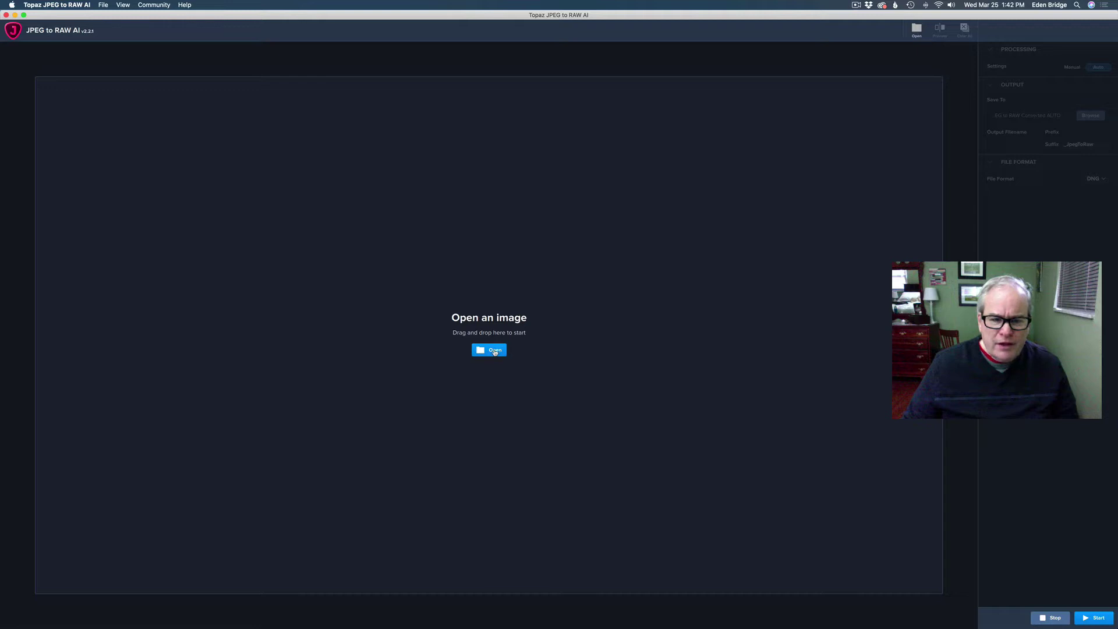
left_click(494, 352)
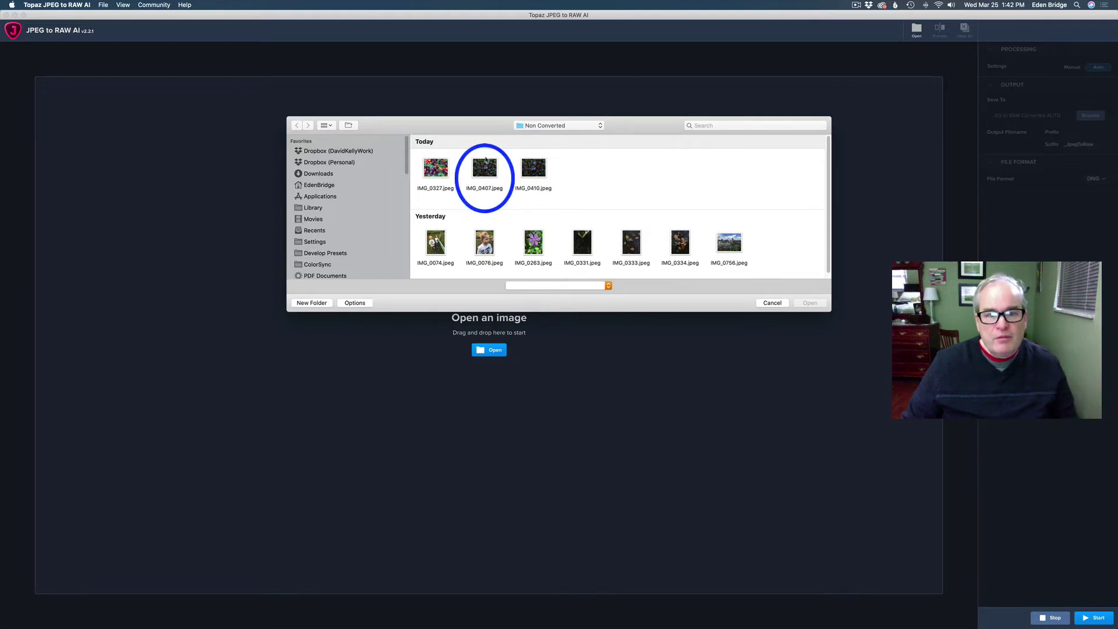
left_click(486, 170)
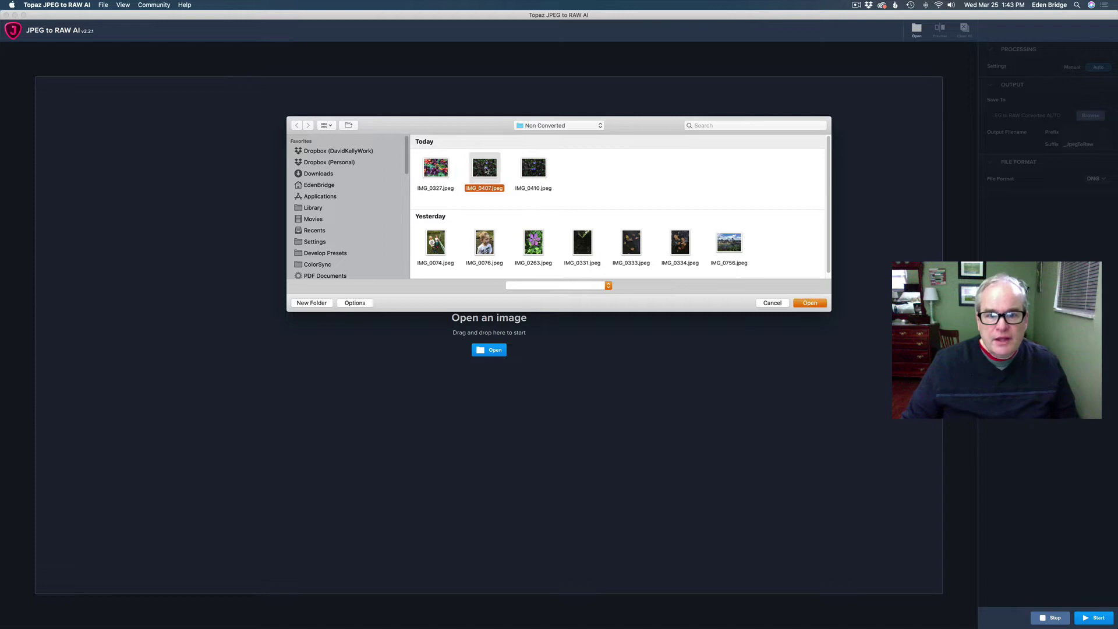
left_click(811, 302)
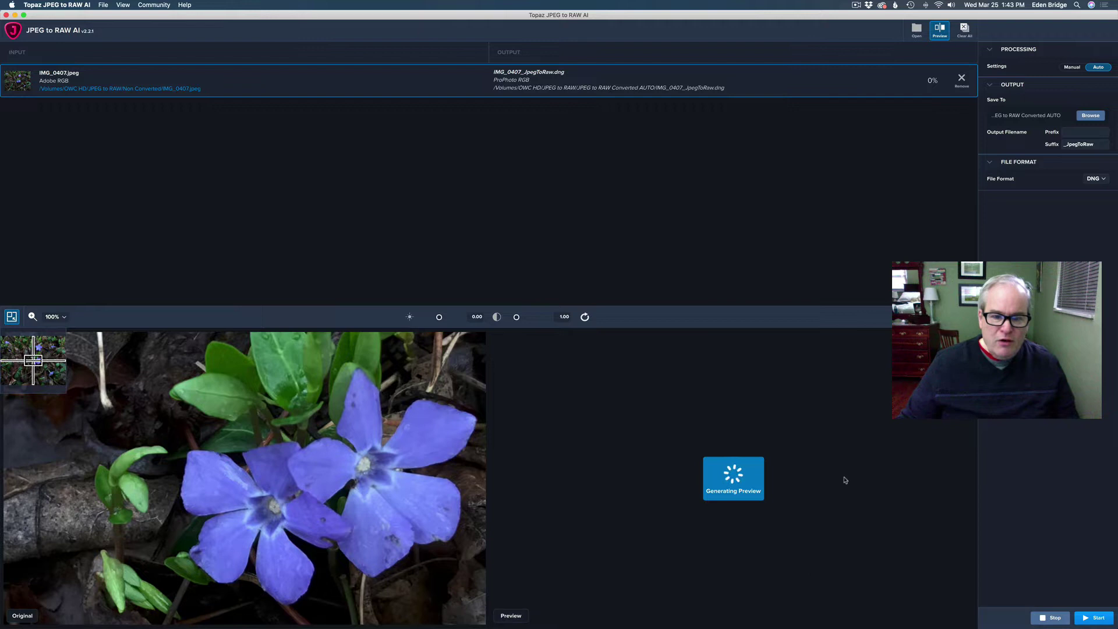
Pan the original and converted previews to another flower using the navigator thumbnail.
left_click(125, 5)
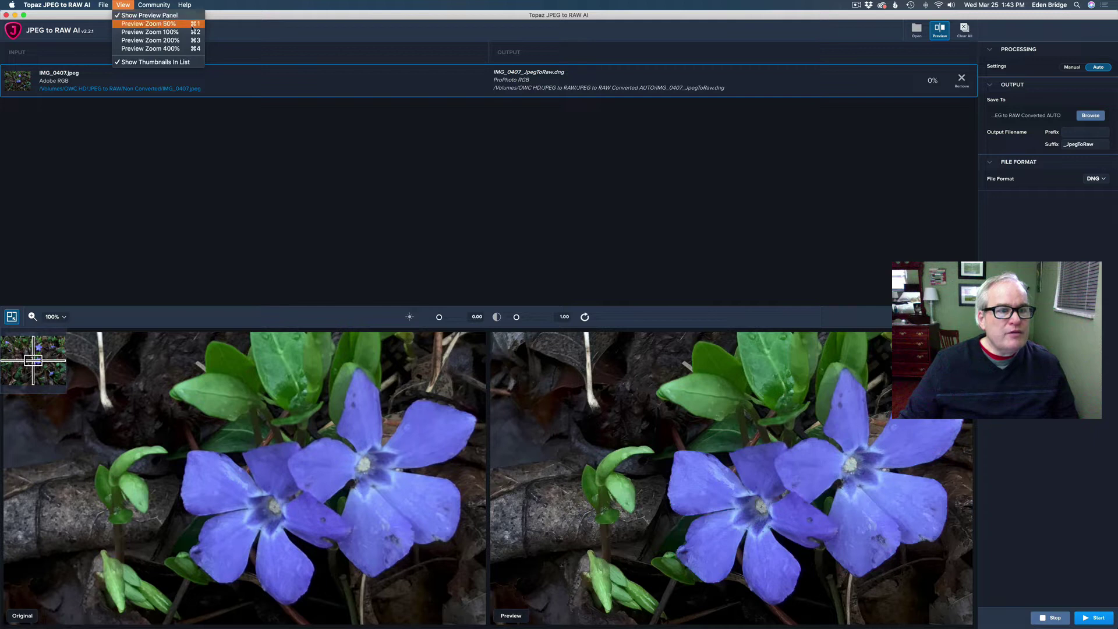
left_click(232, 36)
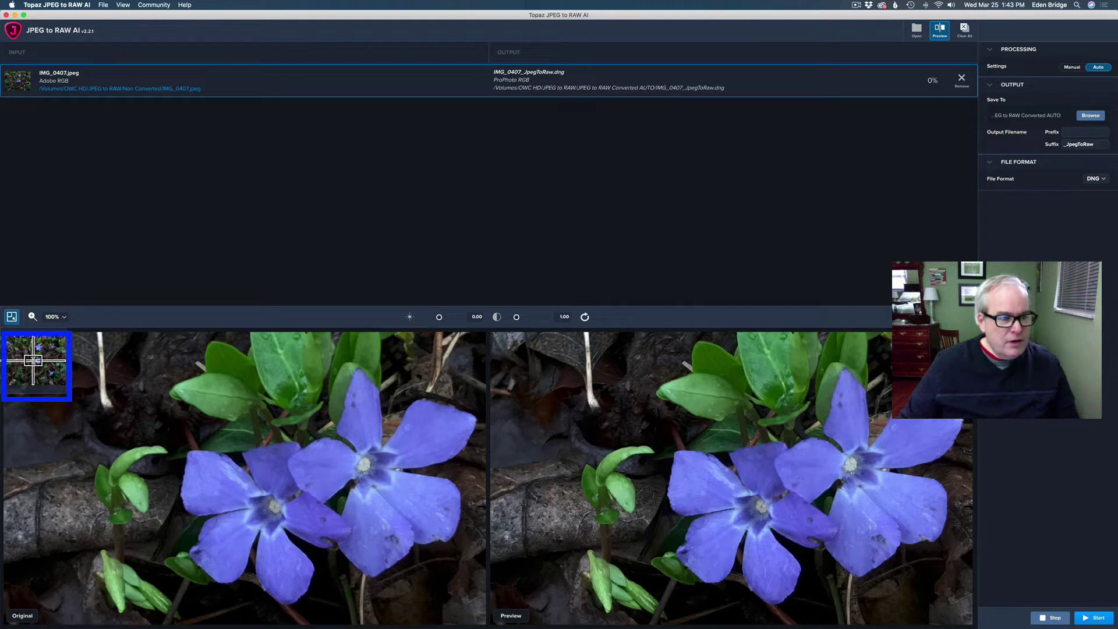
left_click_drag(34, 361, 41, 361)
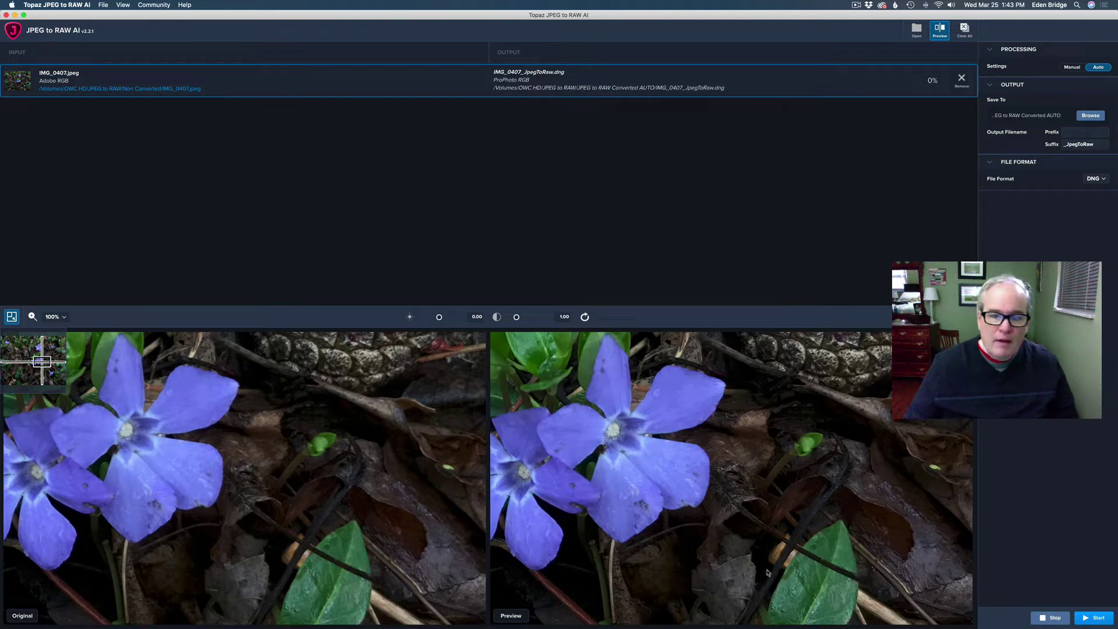
Preview the Manual artifact and blur sliders, then return processing to Auto.
left_click(1072, 68)
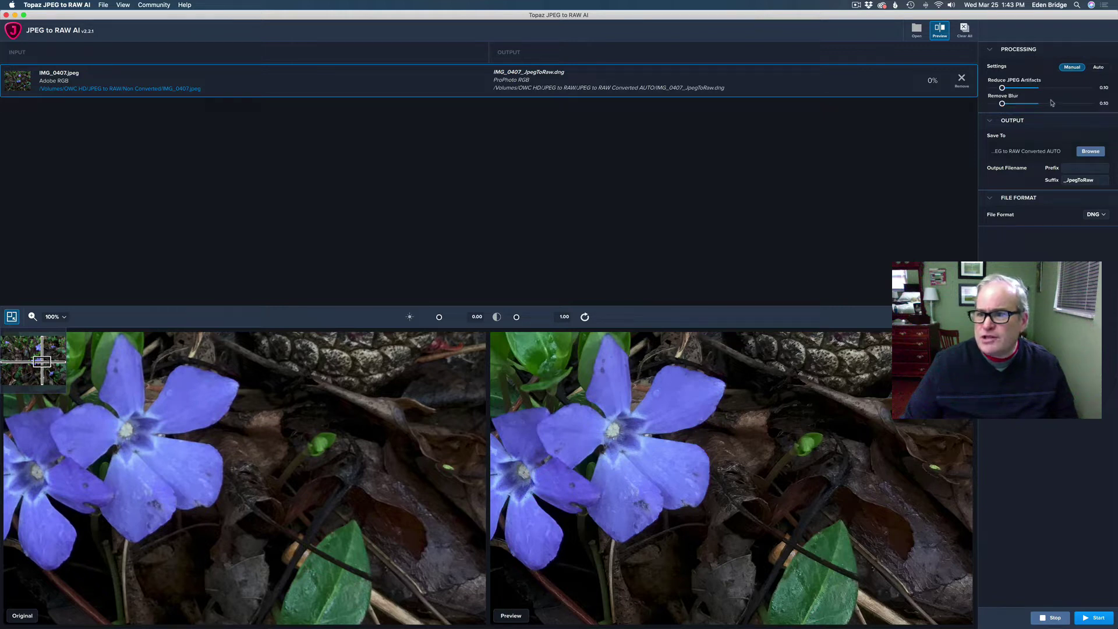
left_click(1098, 67)
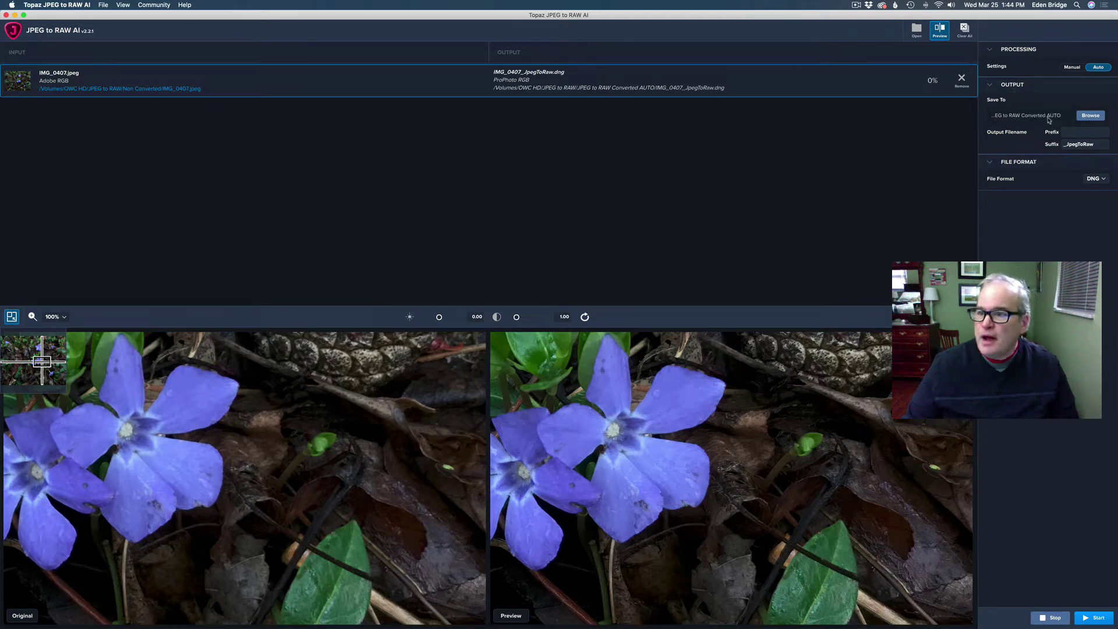
left_click(1091, 116)
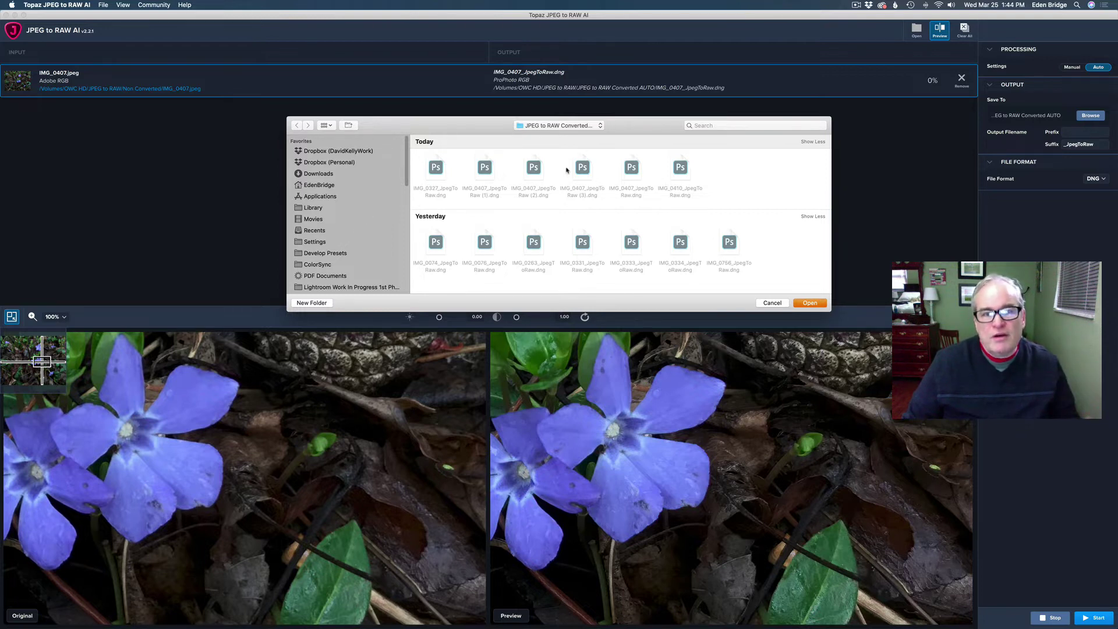
left_click(578, 126)
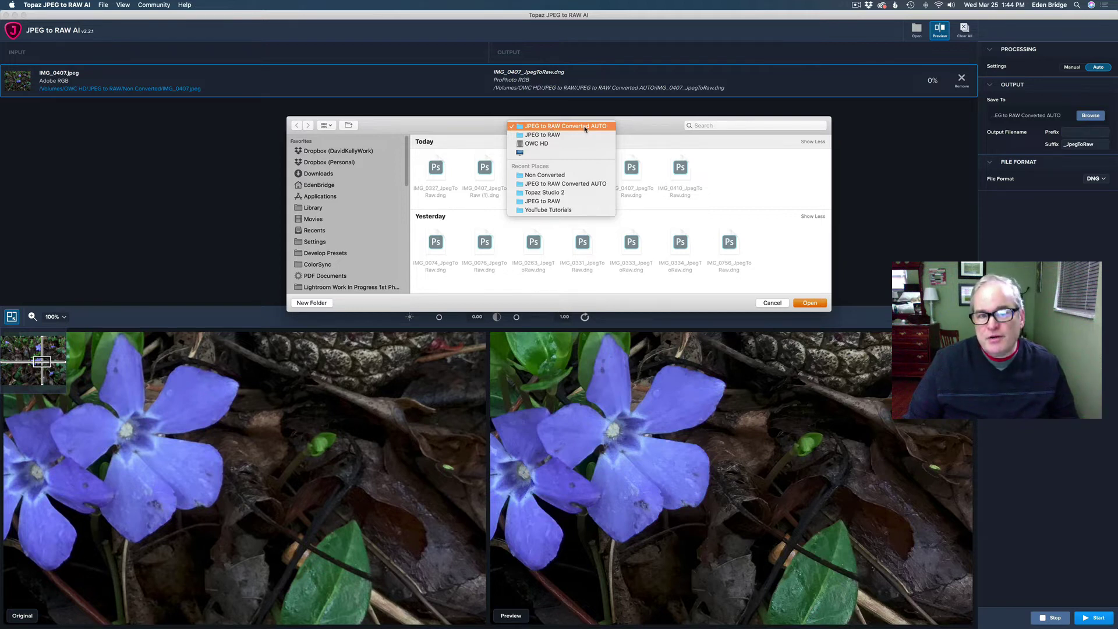
left_click(586, 128)
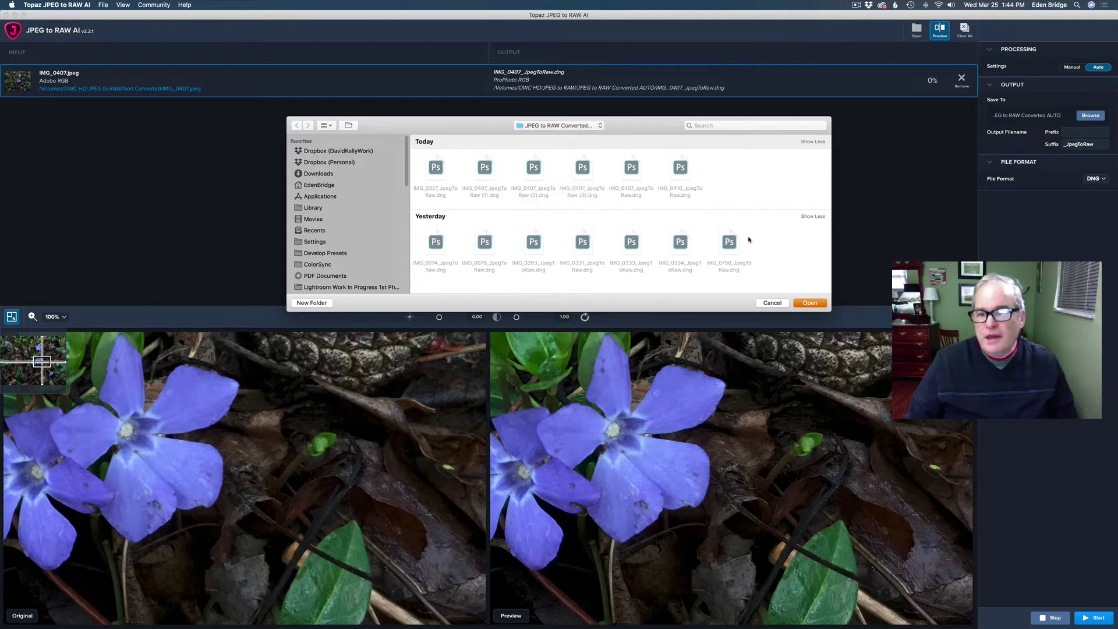
left_click(810, 302)
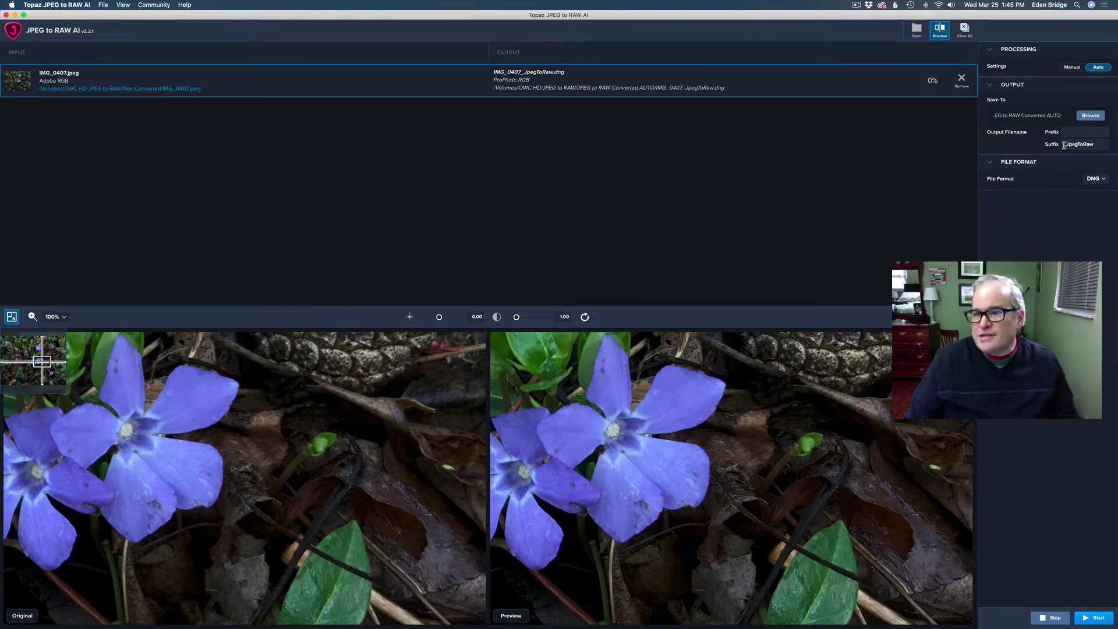
left_click(1101, 179)
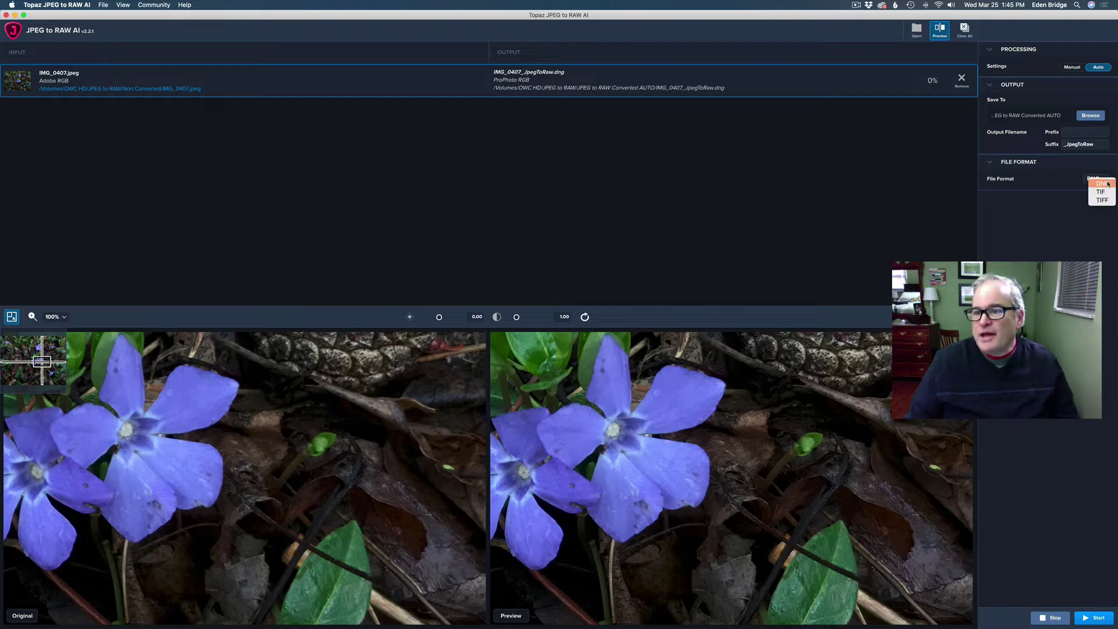
left_click(1108, 184)
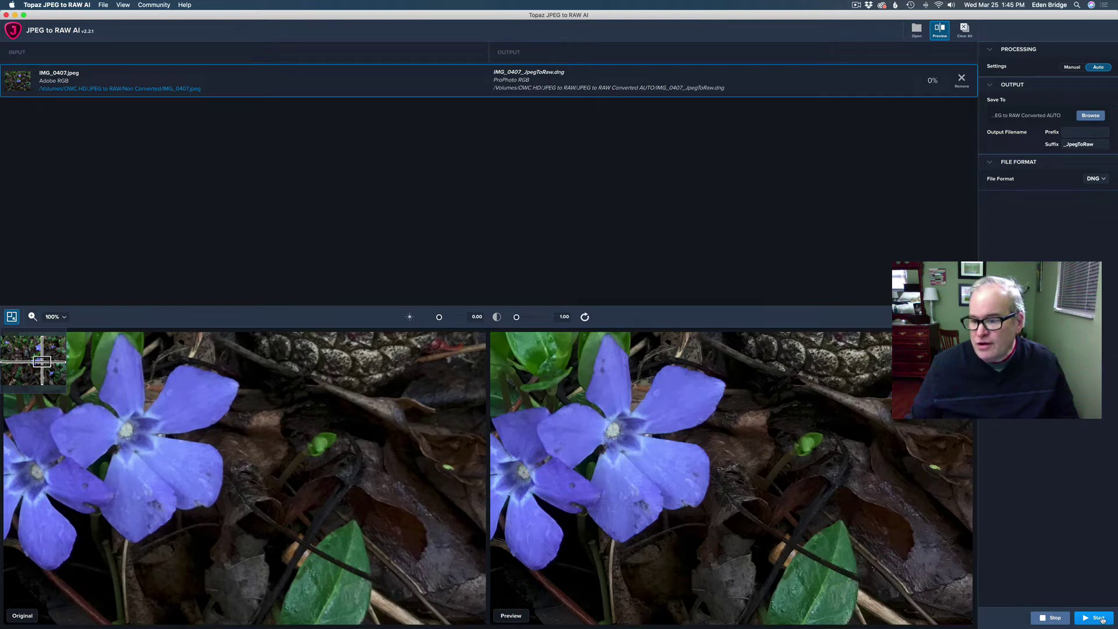
Run the conversion of IMG_0407.jpeg to IMG_0407_jpegToRaw.dng until it completes.
left_click(1102, 621)
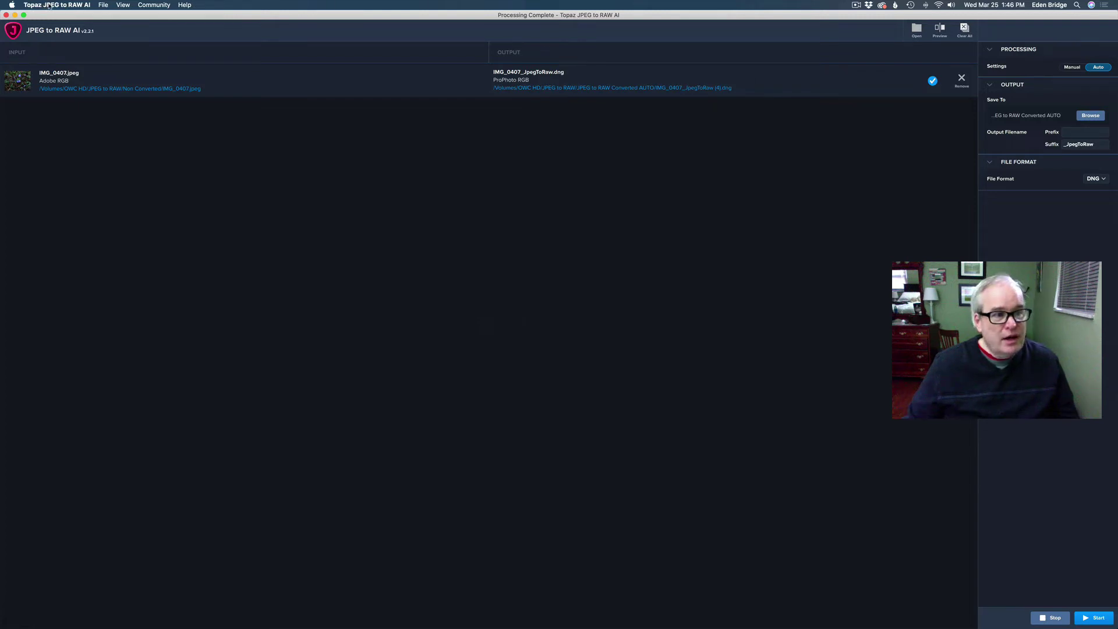
Quit Topaz JPEG to RAW AI from its application menu.
left_click(70, 5)
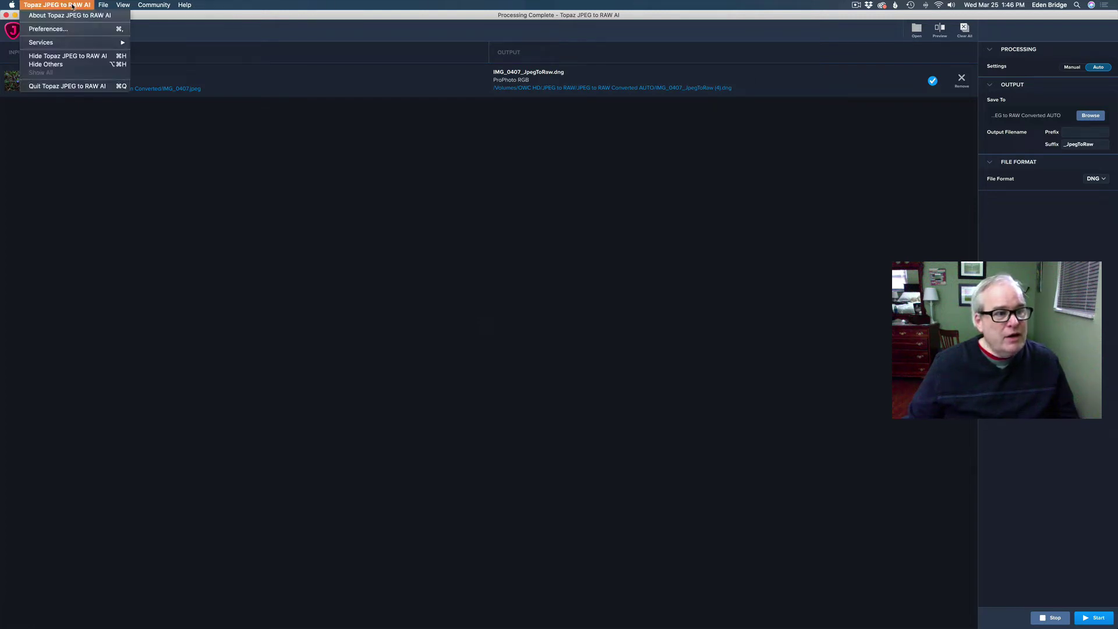
left_click(79, 86)
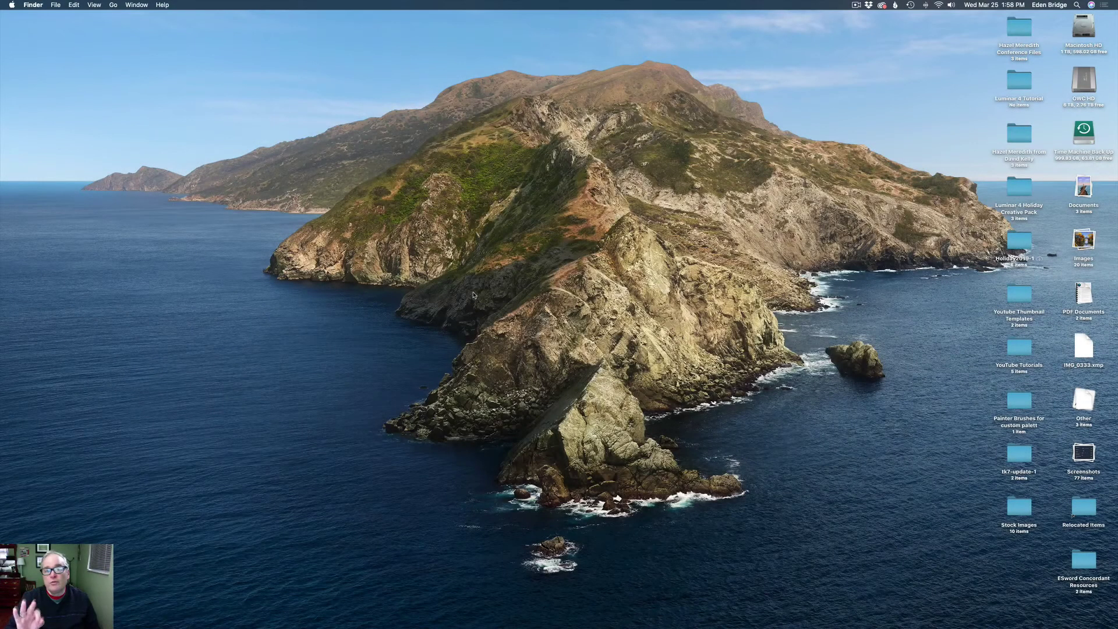
mouse_move(6, 213)
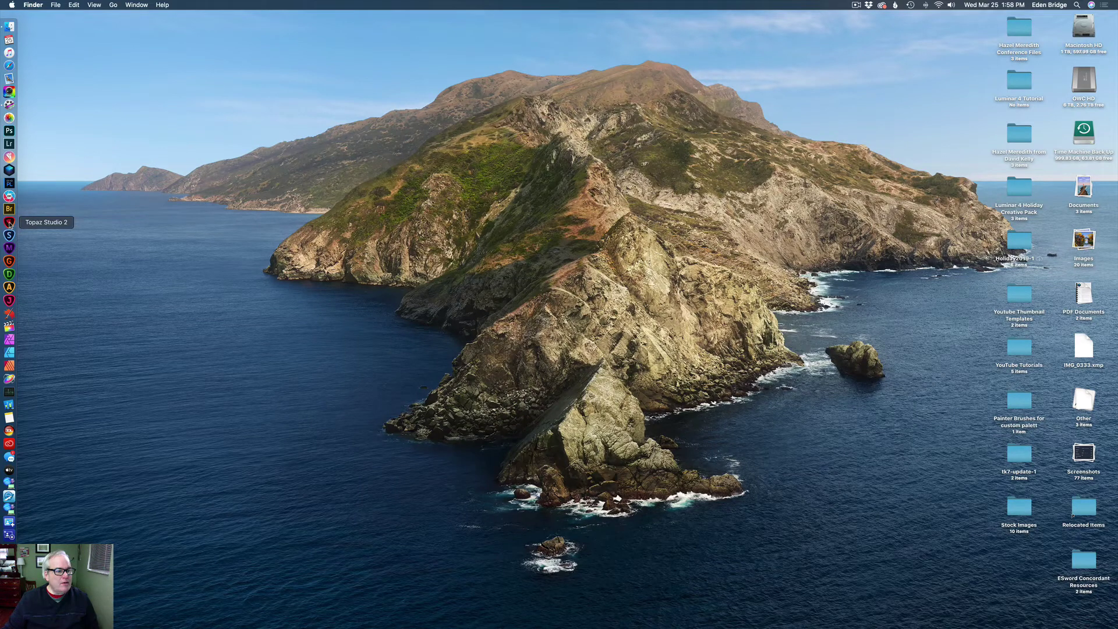
Launch Topaz Studio 2 and open IMG_0407_JpegToRaw.dng from the file browser.
left_click(9, 221)
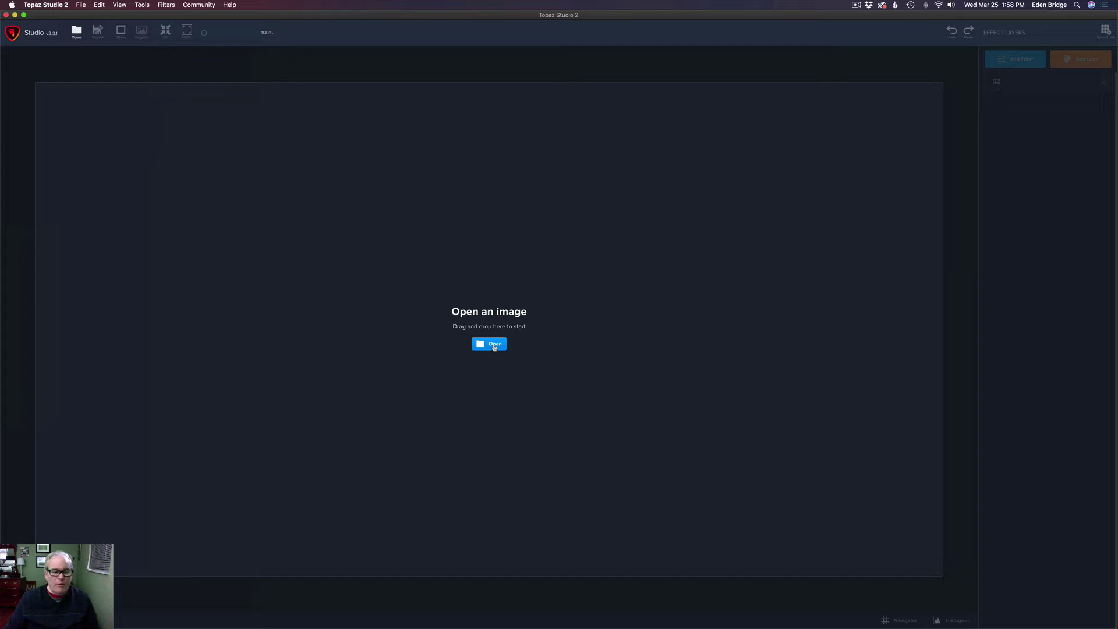
left_click(81, 5)
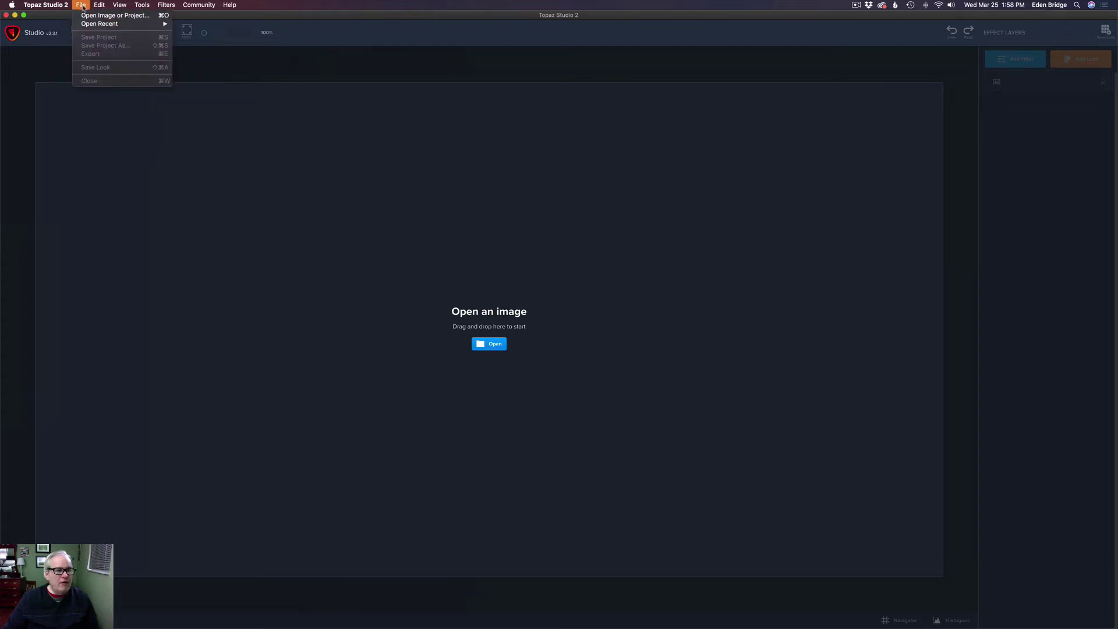
left_click(314, 156)
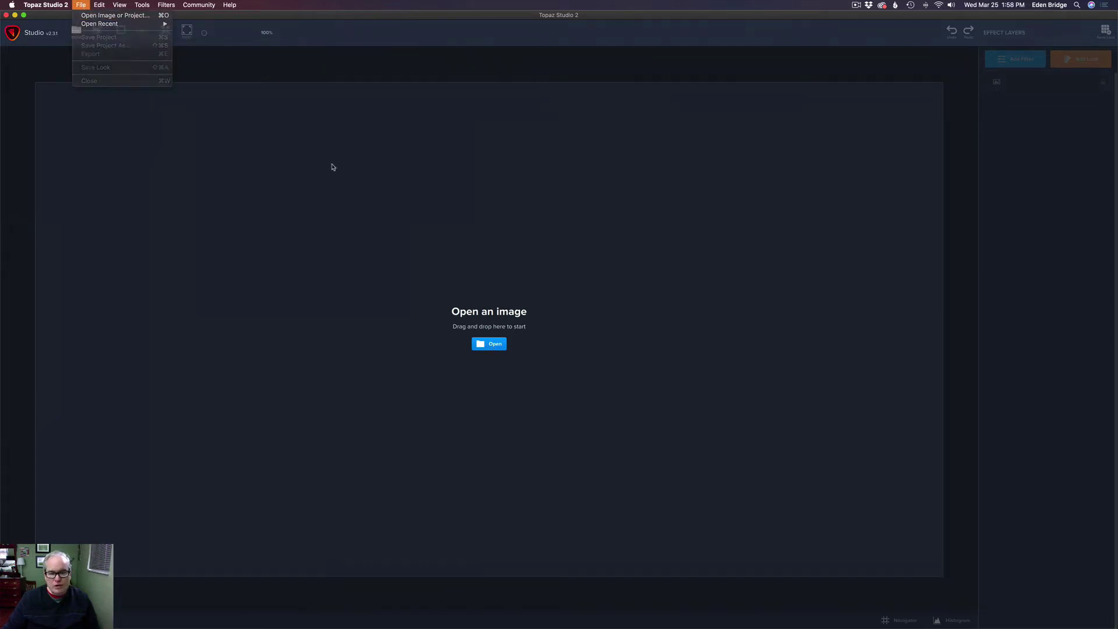
left_click(488, 344)
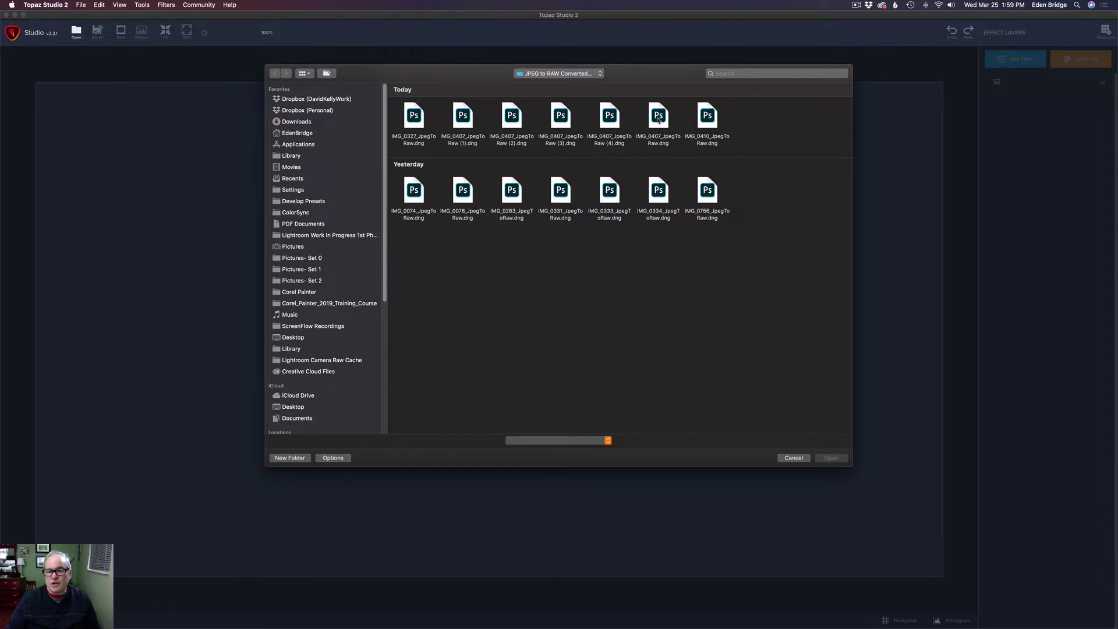
left_click(658, 120)
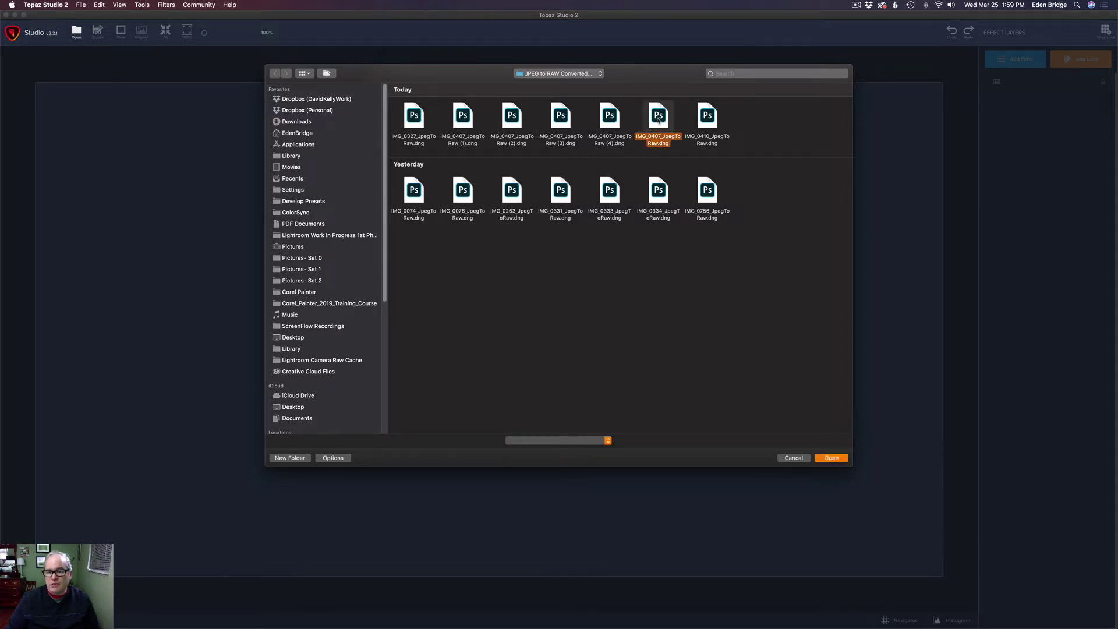
left_click(832, 459)
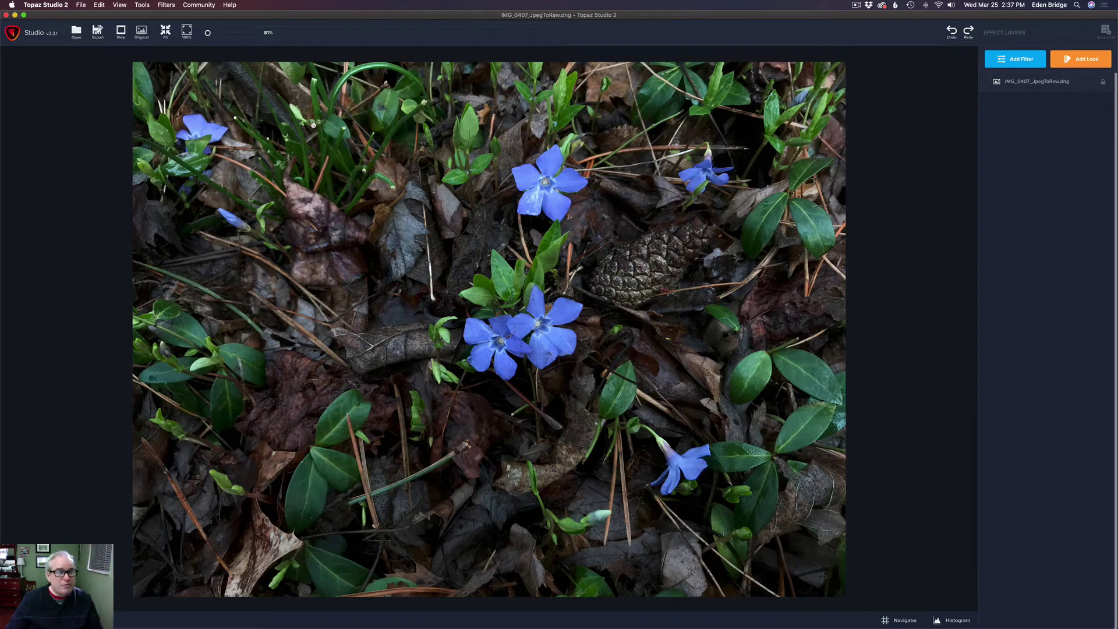
Add an AI Clear filter layer from the Add Filter list.
left_click(172, 8)
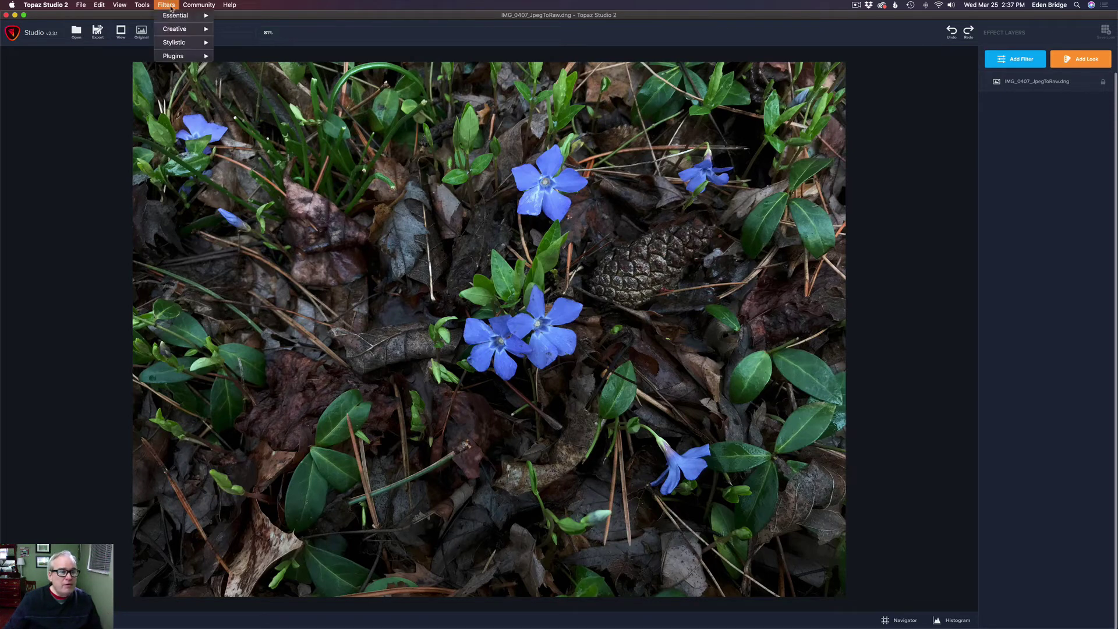
mouse_move(190, 57)
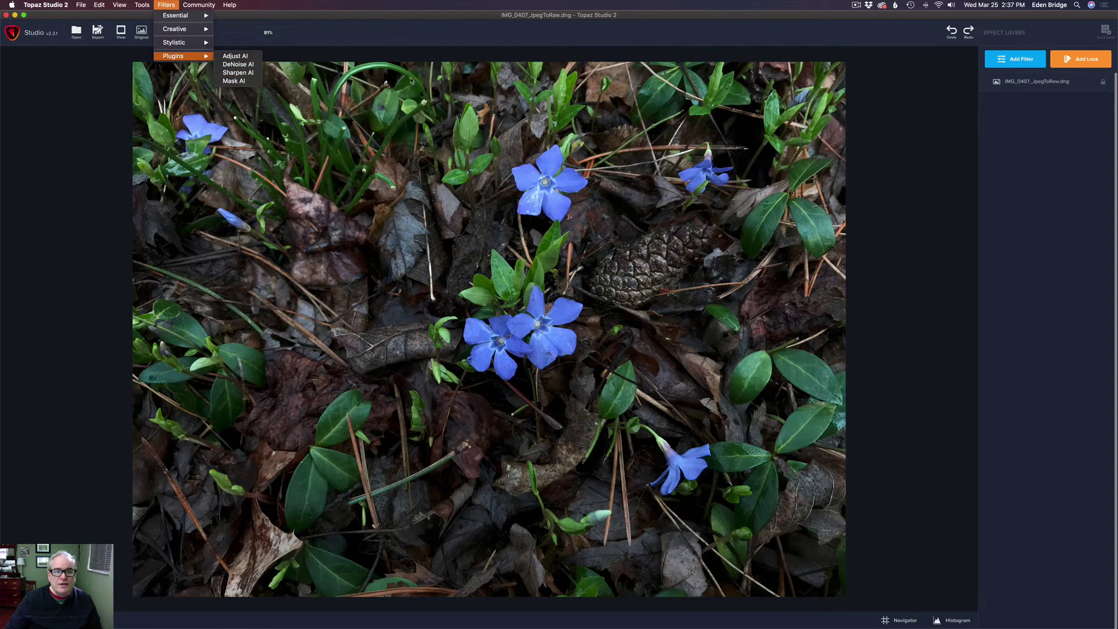
left_click(442, 52)
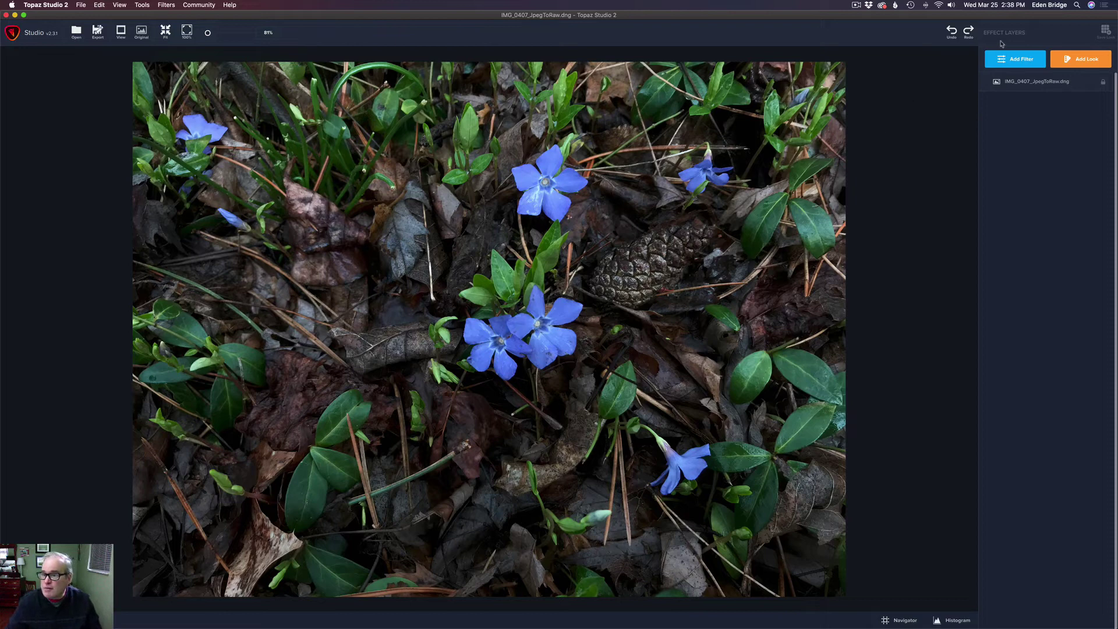
left_click(1016, 59)
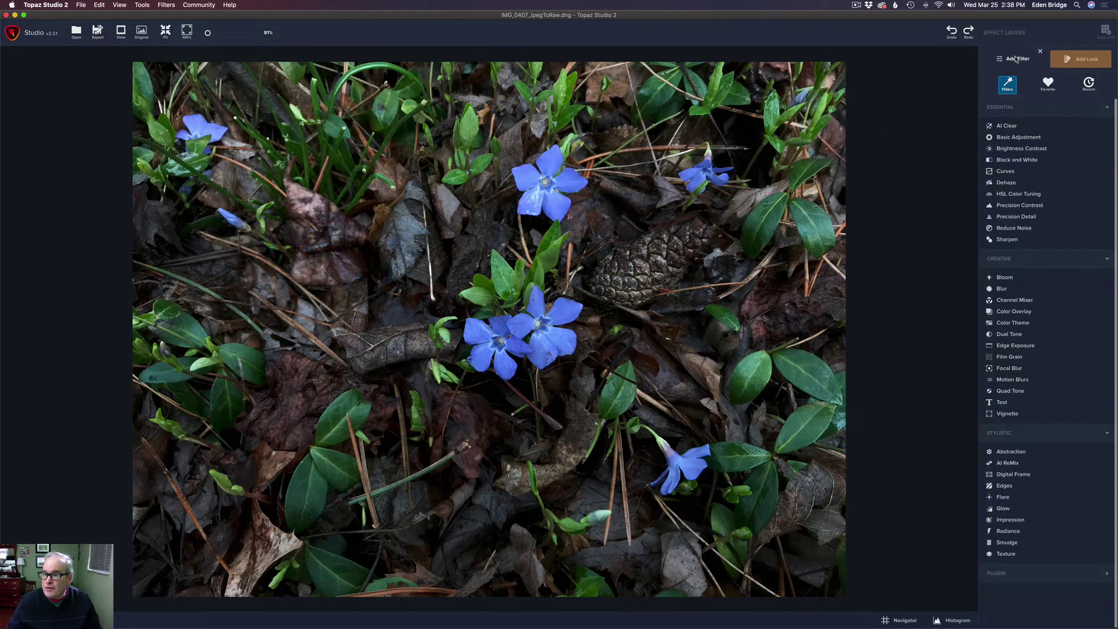
left_click(1007, 125)
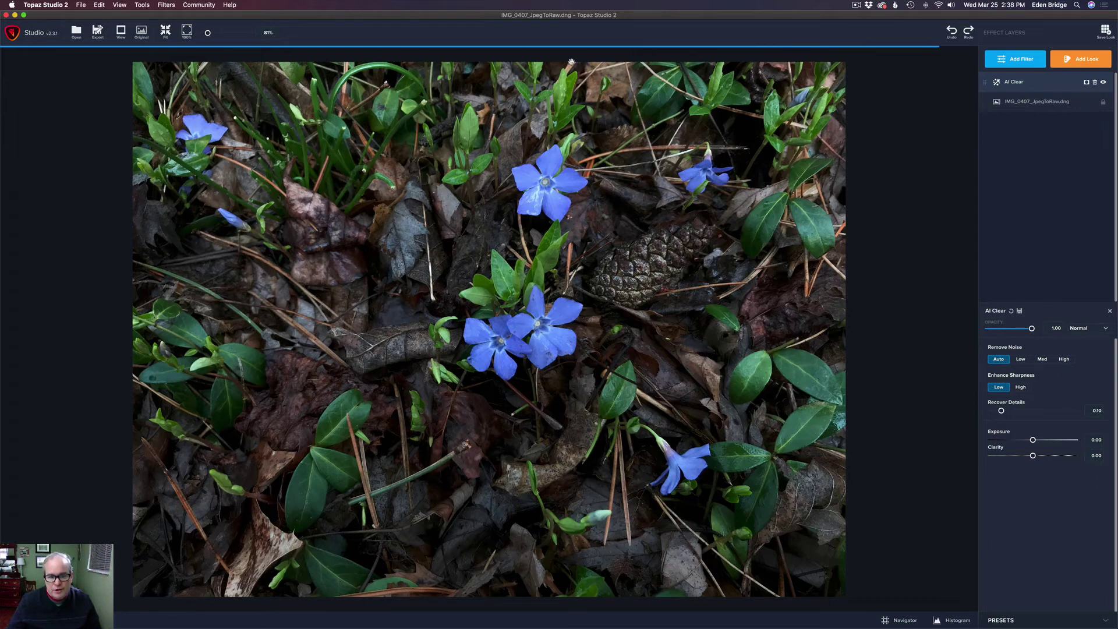
Toggle the AI Clear layer off and back on to compare the effect.
scroll(559, 297, "up", 2)
scroll(559, 297, "up", 4)
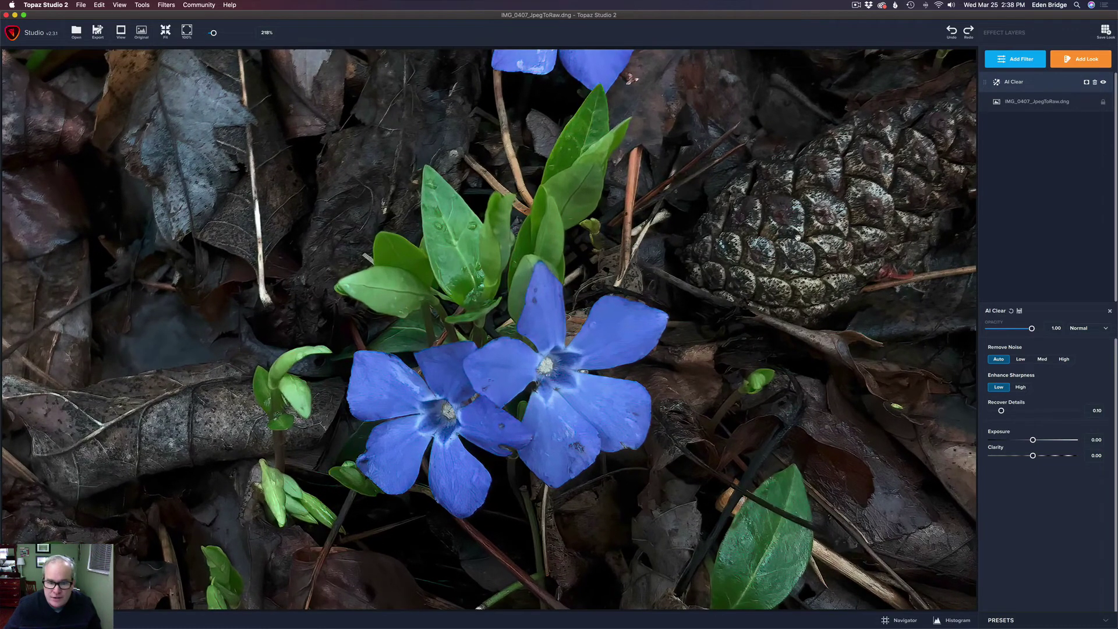
left_click(1104, 83)
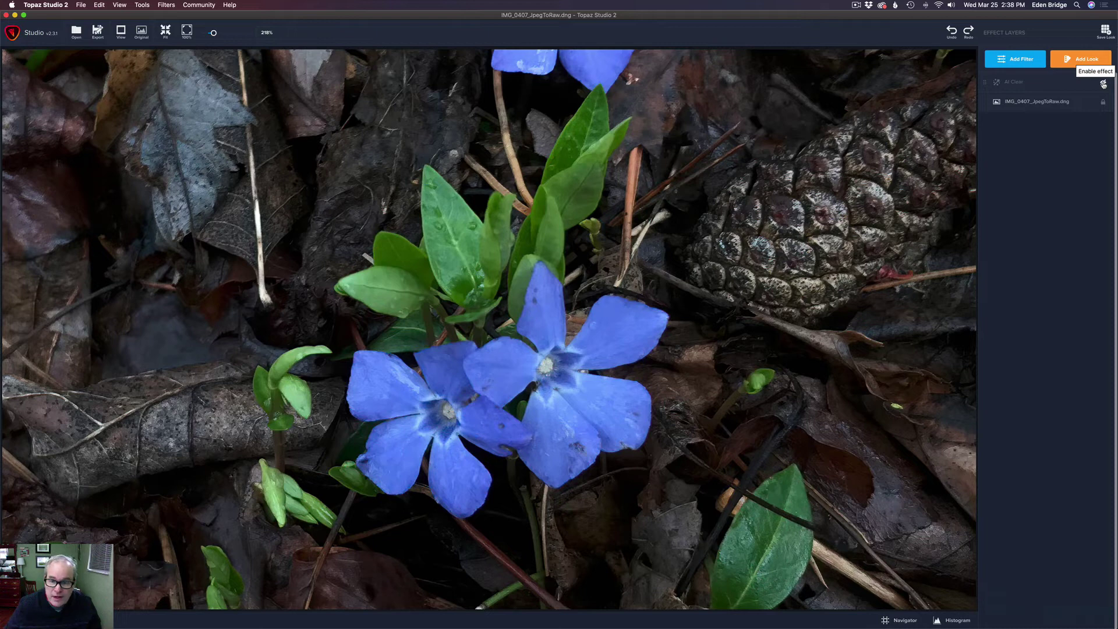
left_click(1104, 83)
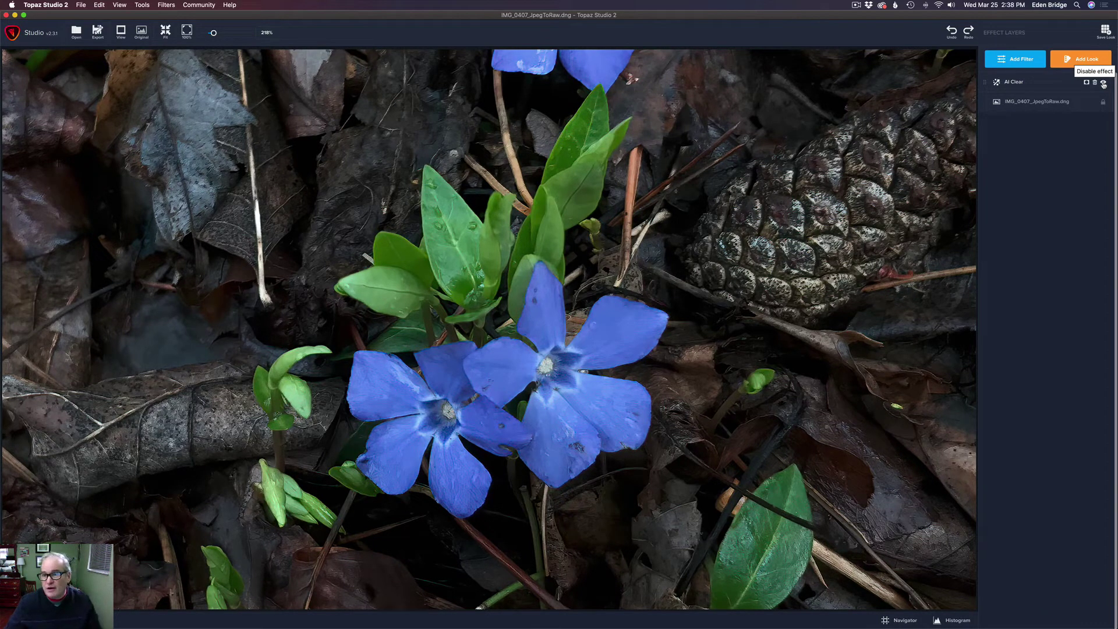
scroll(793, 222, "down", 6)
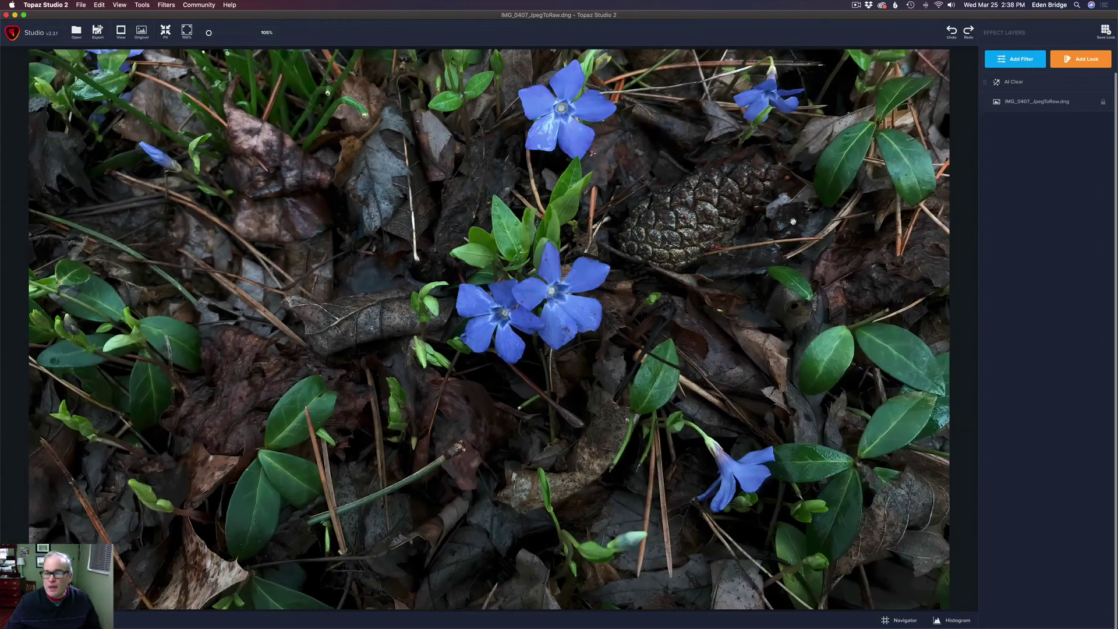
scroll(793, 222, "down", 4)
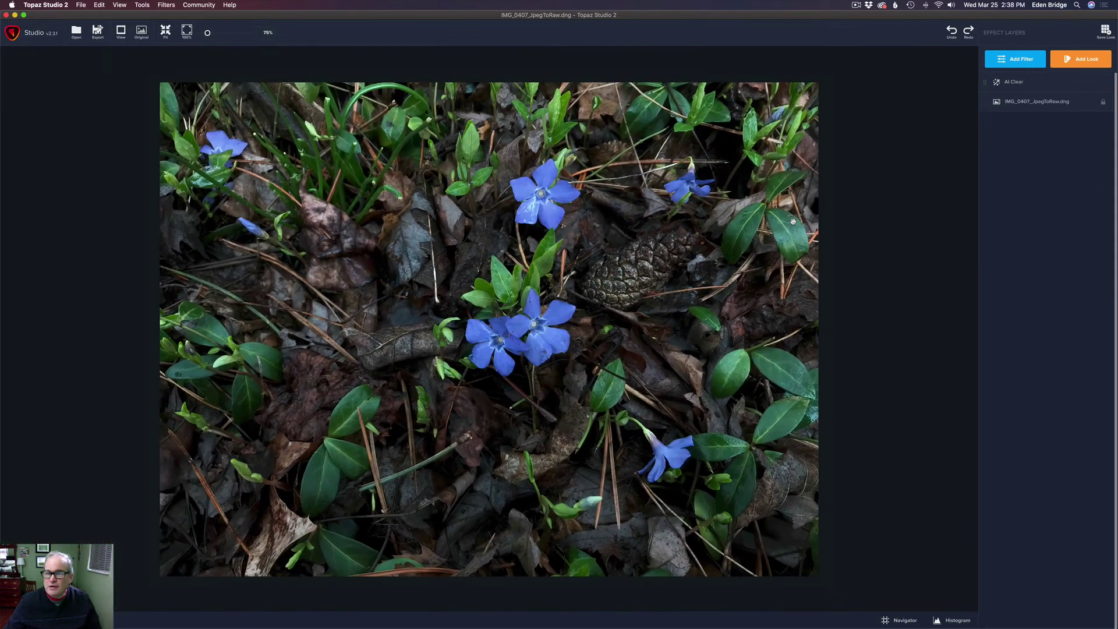
Add an HSL Color Tuning filter layer from the Essential list, stacked above AI Clear.
scroll(793, 221, "up", 1)
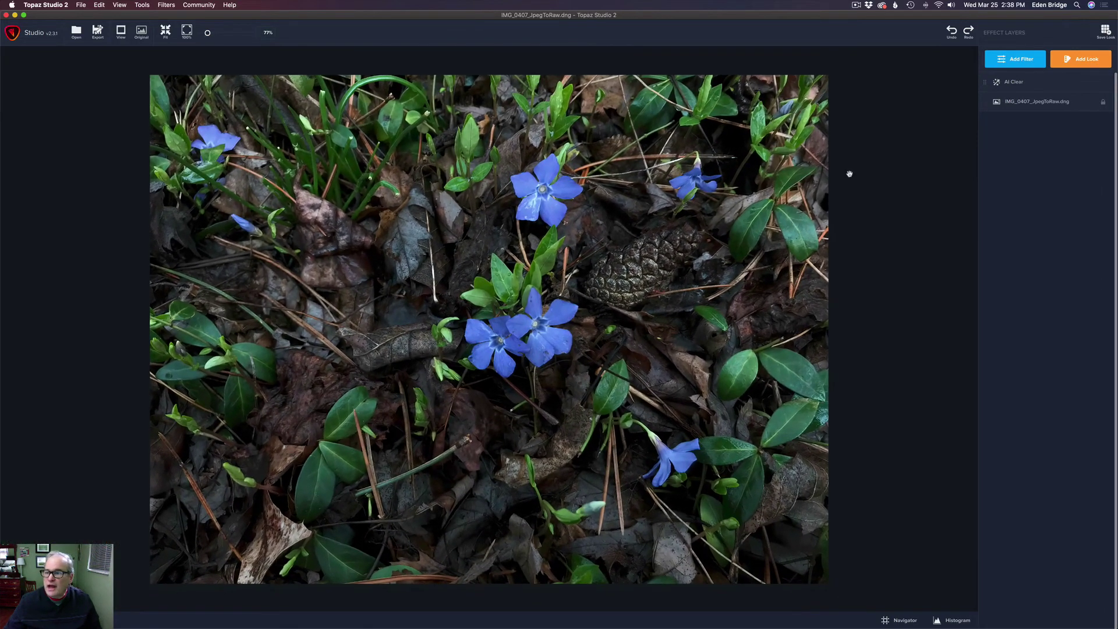
left_click(1024, 62)
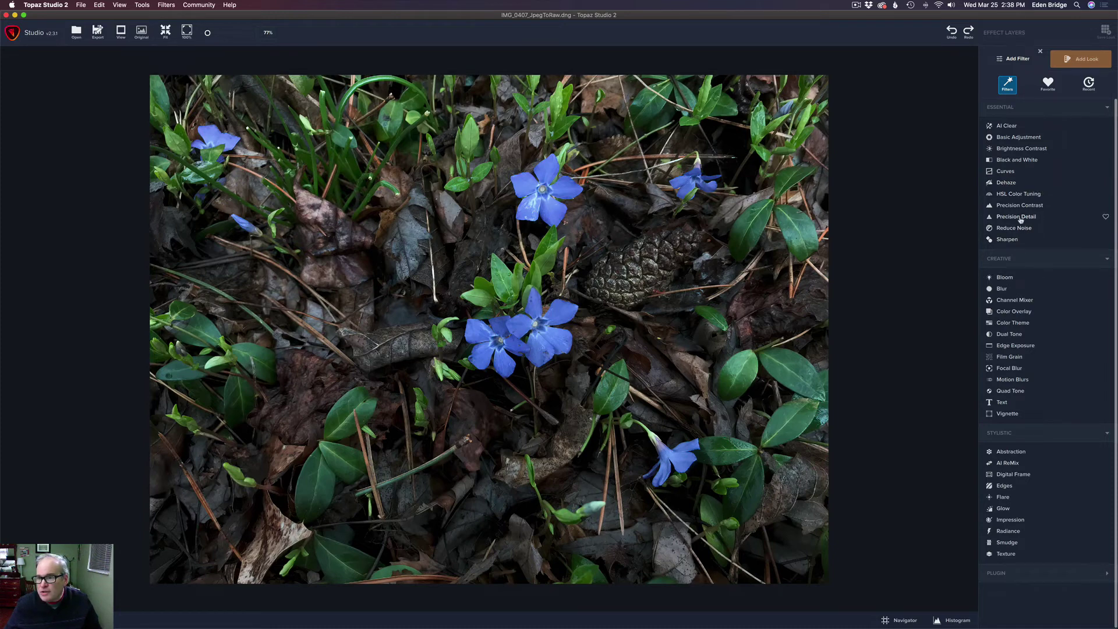
left_click(1017, 197)
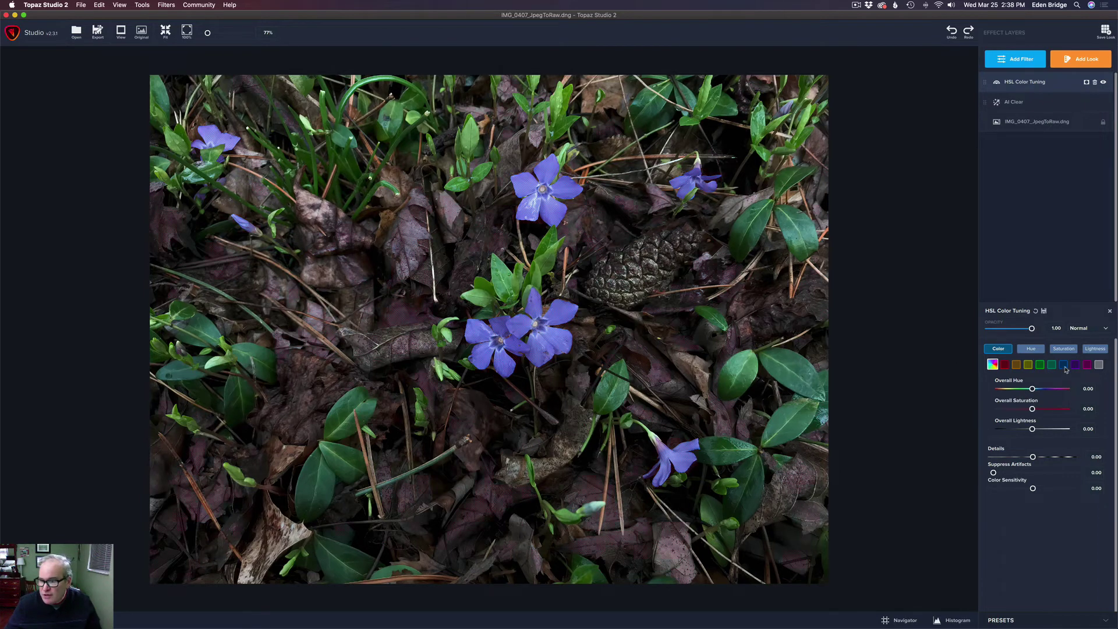
For the blue range, set Saturation to 0.44 and shift Hue toward violet at 0.17.
left_click(1064, 365)
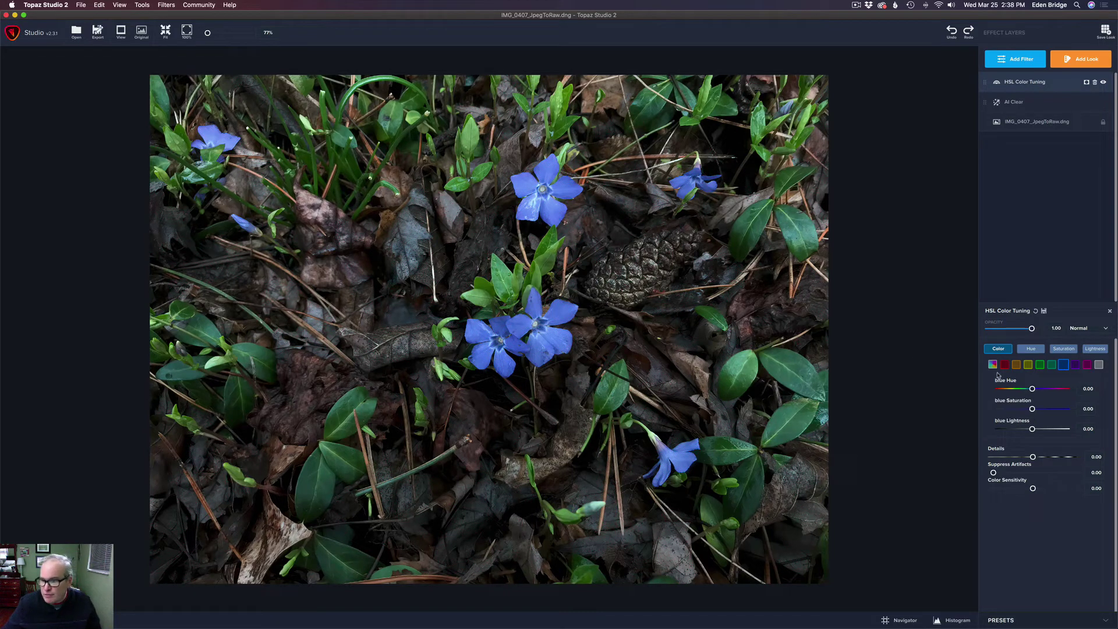
left_click_drag(1037, 410, 1047, 411)
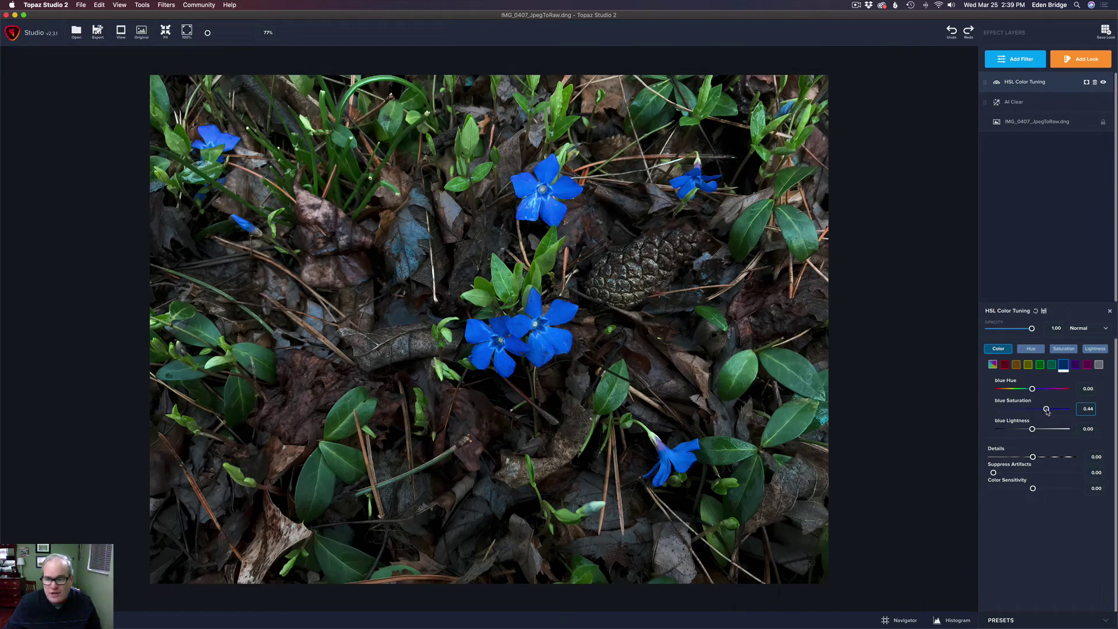
left_click(1047, 411)
left_click_drag(1033, 390, 1032, 429)
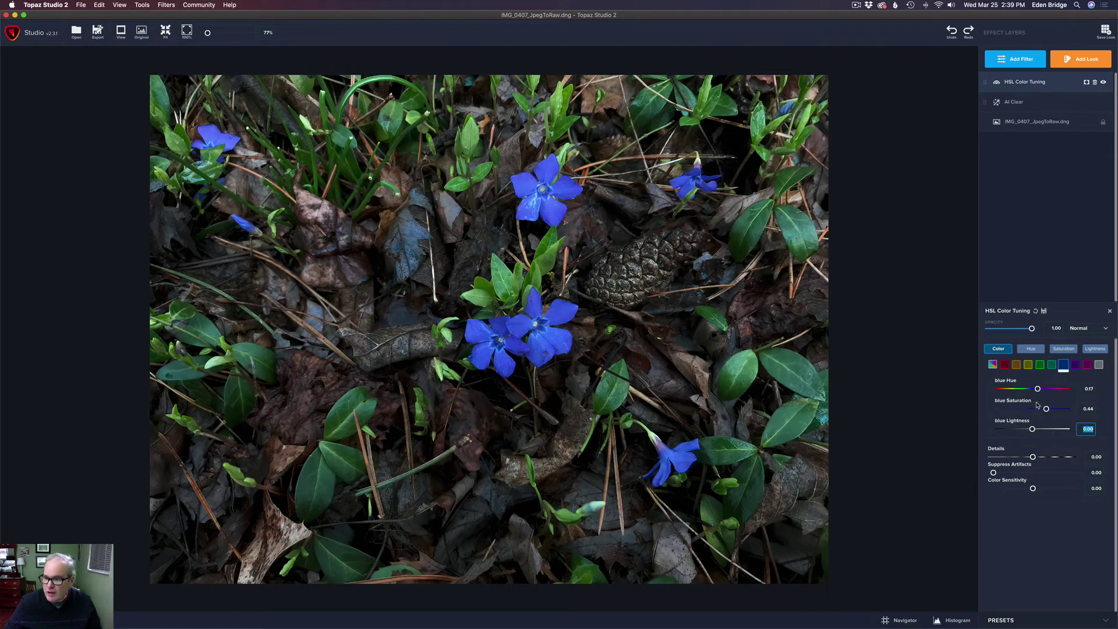
Raise green Saturation to 0.21 with lower green Lightness, then Overall Saturation to 0.06.
left_click(1040, 366)
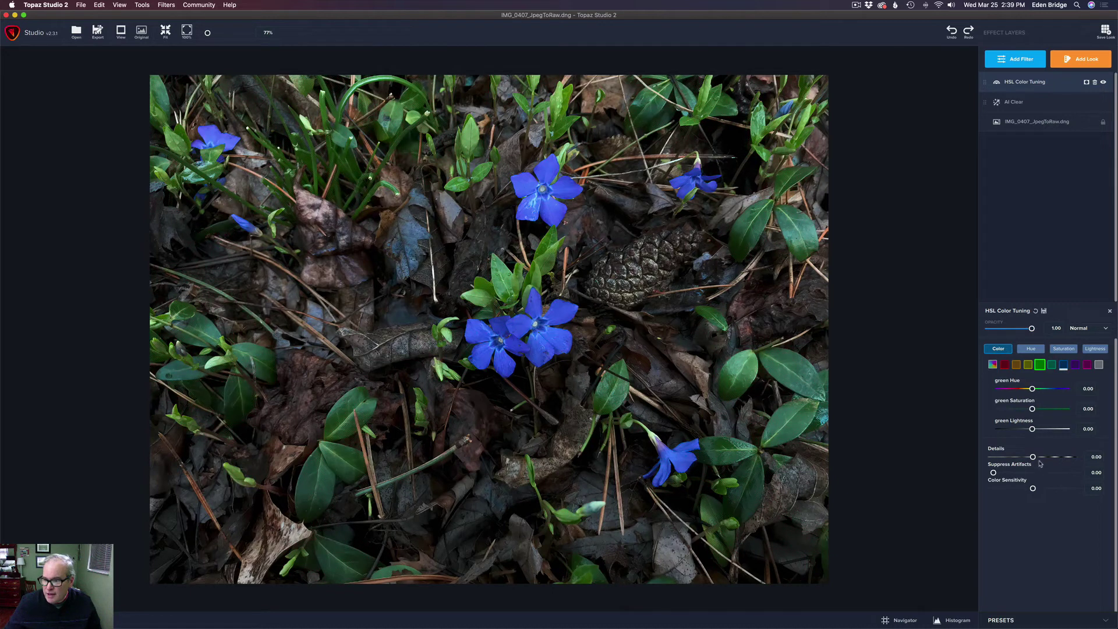
left_click_drag(1033, 409, 1022, 428)
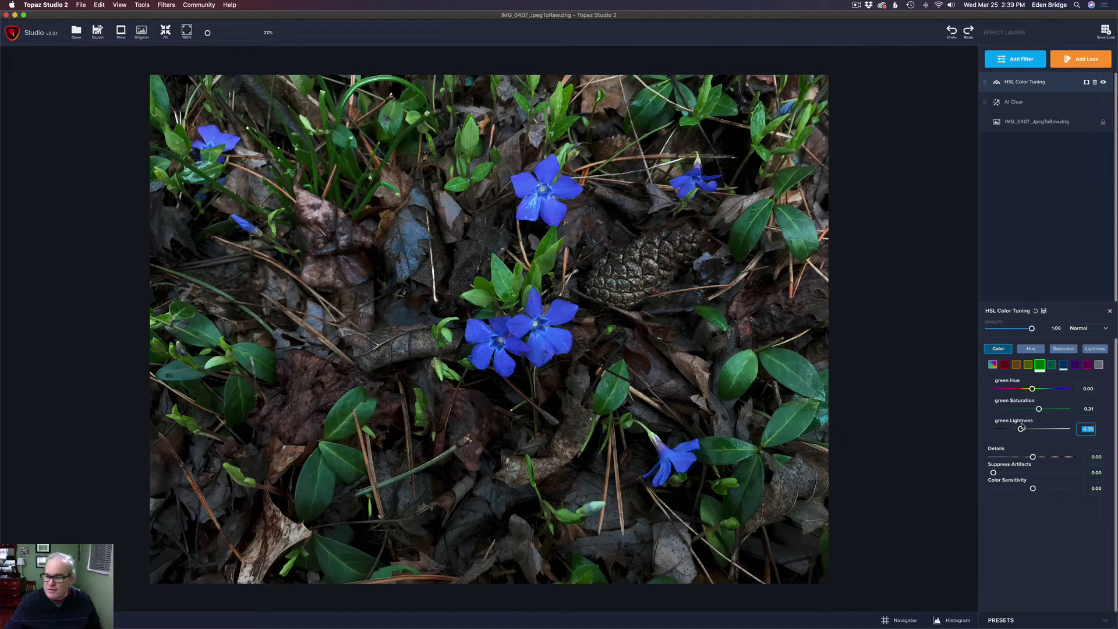
left_click(993, 365)
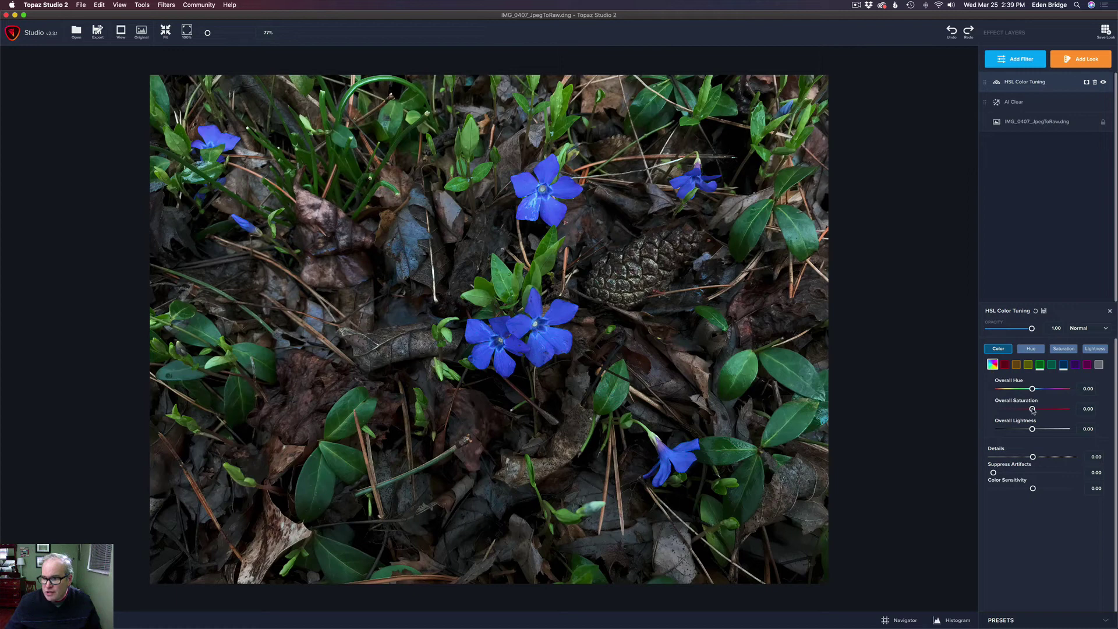
left_click_drag(1033, 408, 1035, 412)
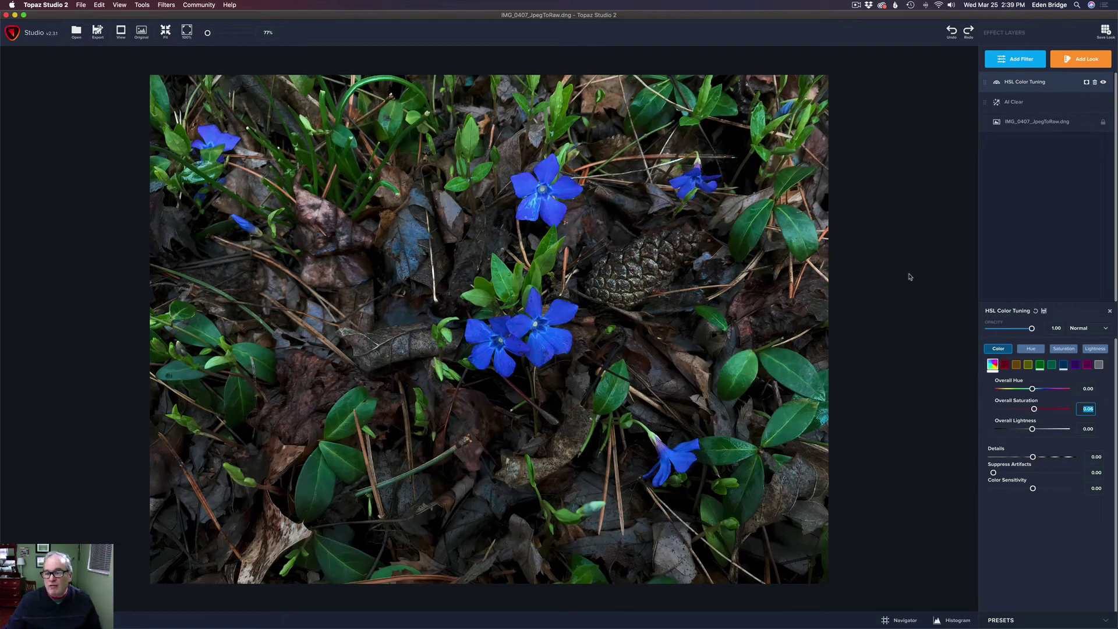
key("backslash")
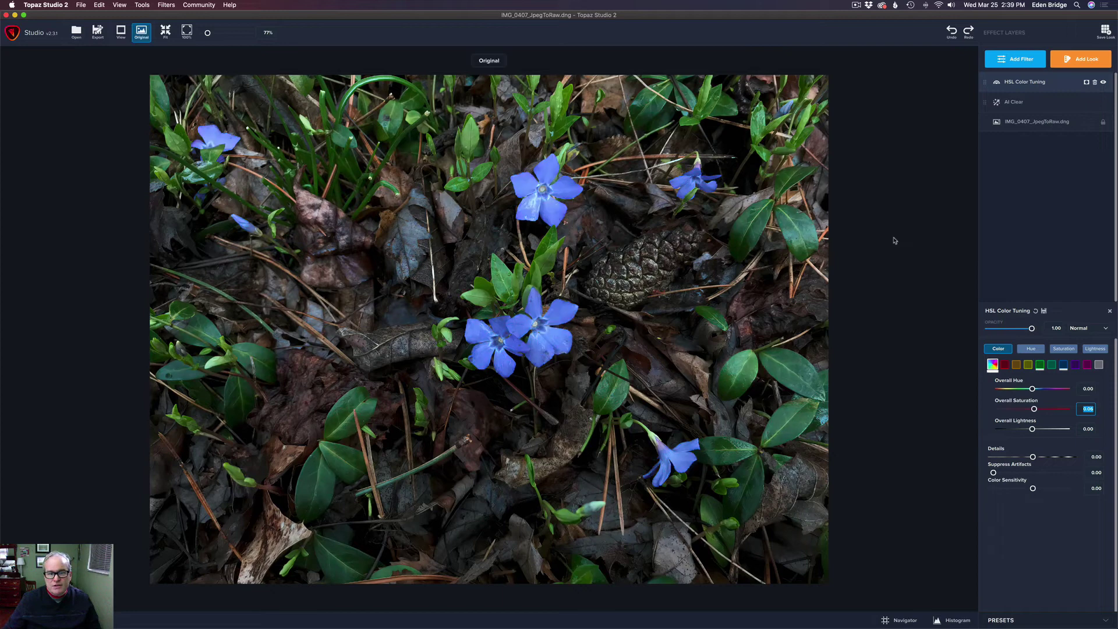
key("backslash")
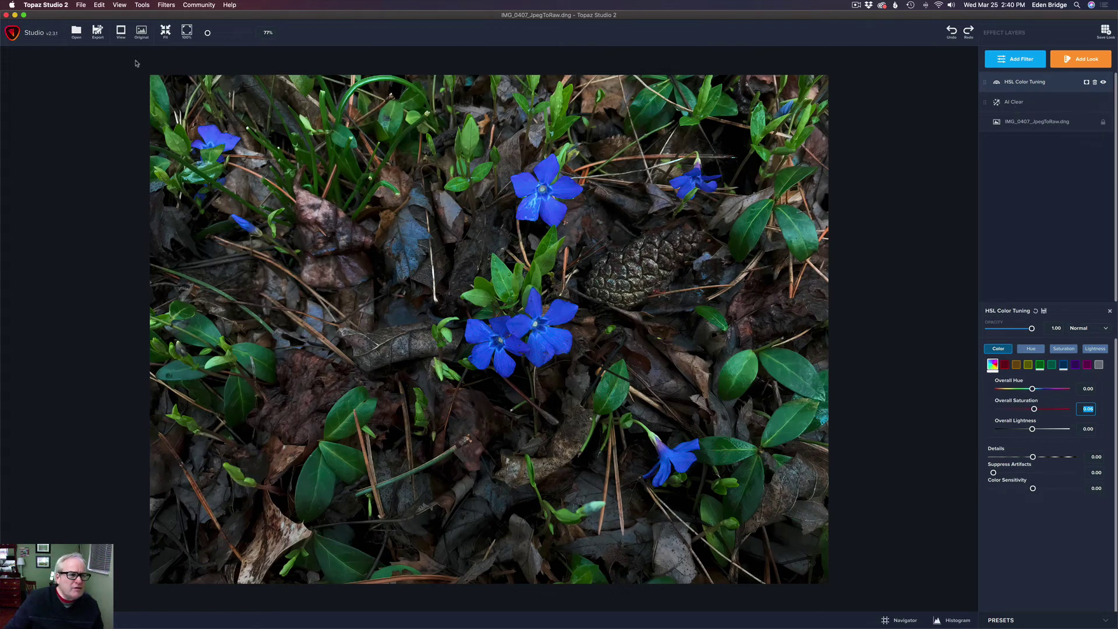
Save the edit as the project 'jpeg to raw ai TS2' on the Desktop.
left_click(98, 6)
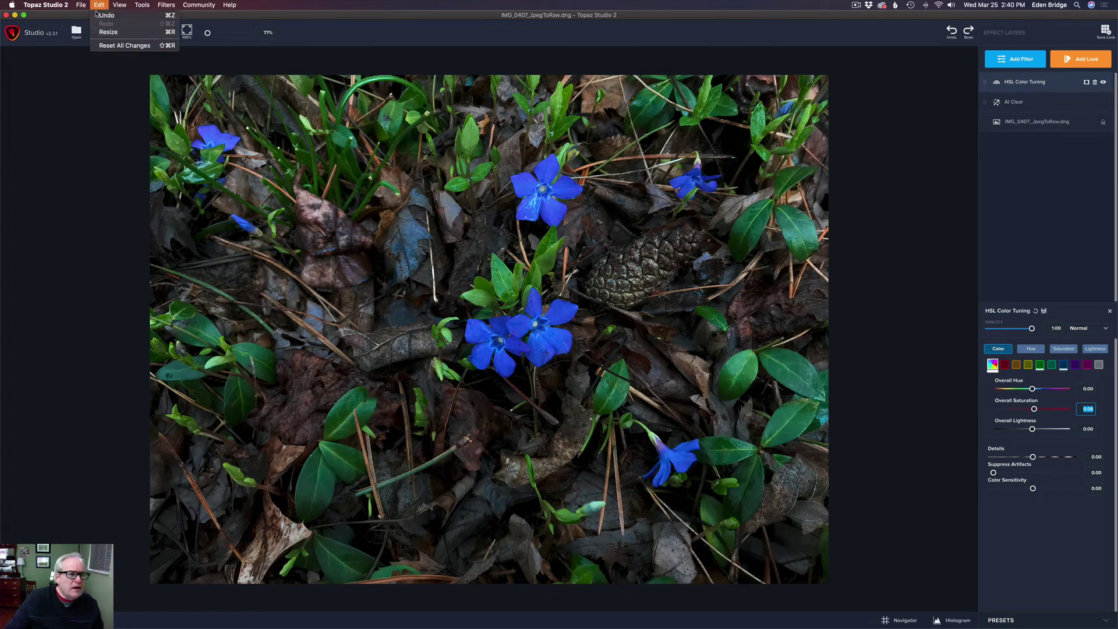
mouse_move(78, 6)
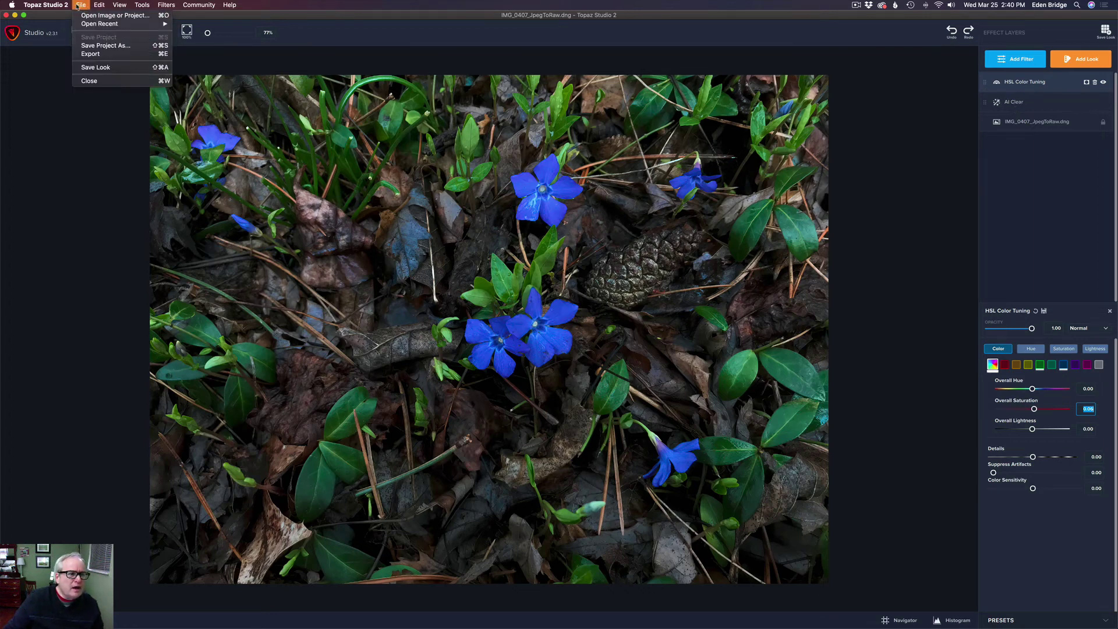
left_click(103, 46)
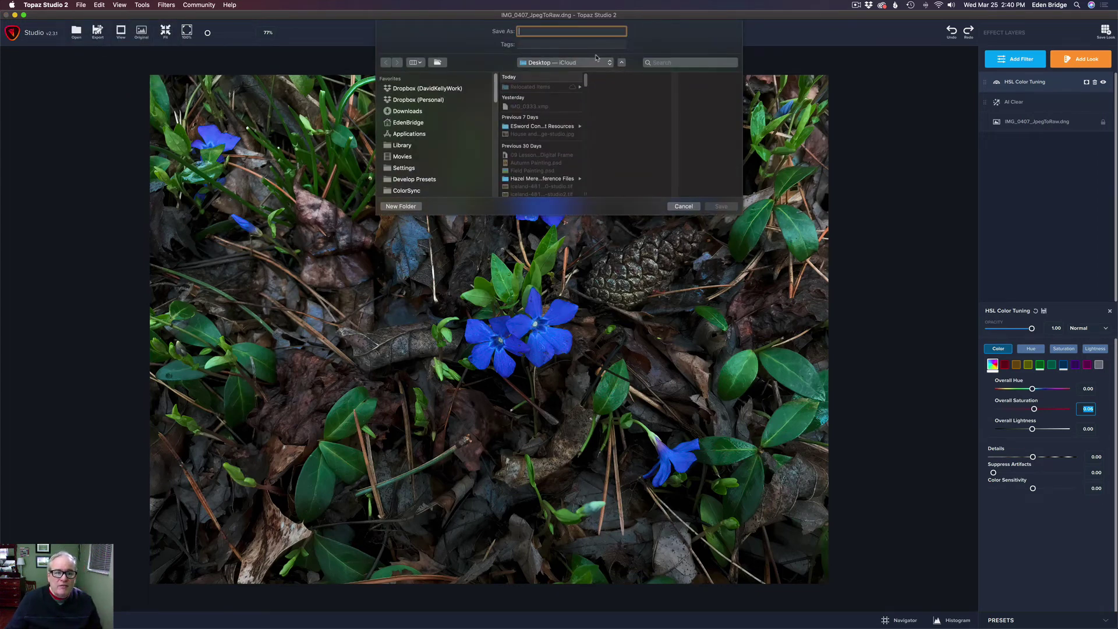
scroll(438, 134, "down", 3)
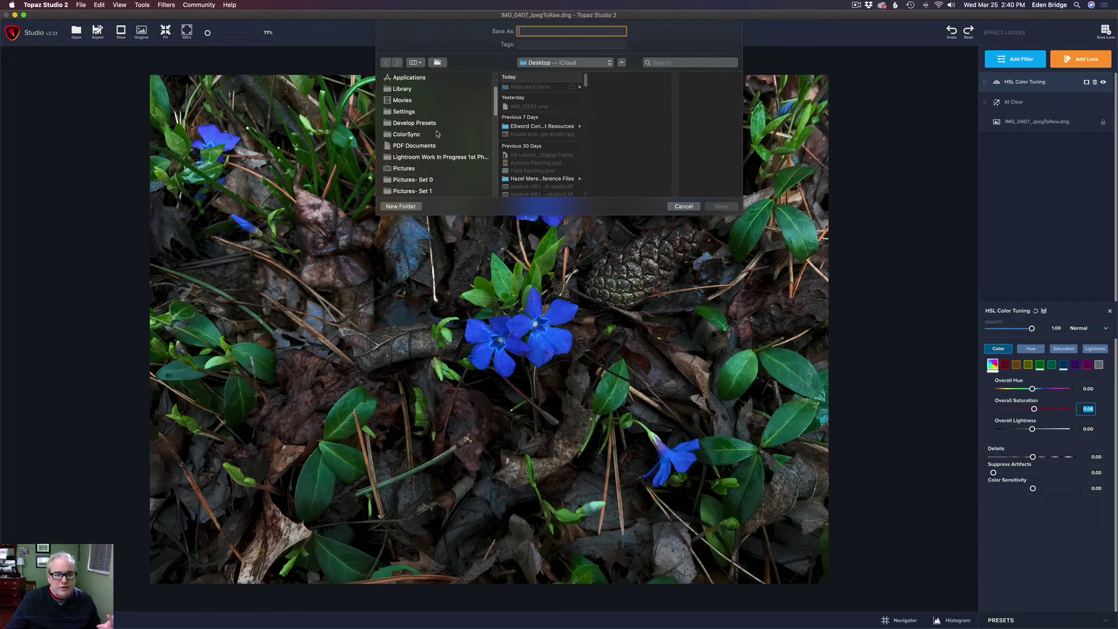
scroll(438, 134, "down", 5)
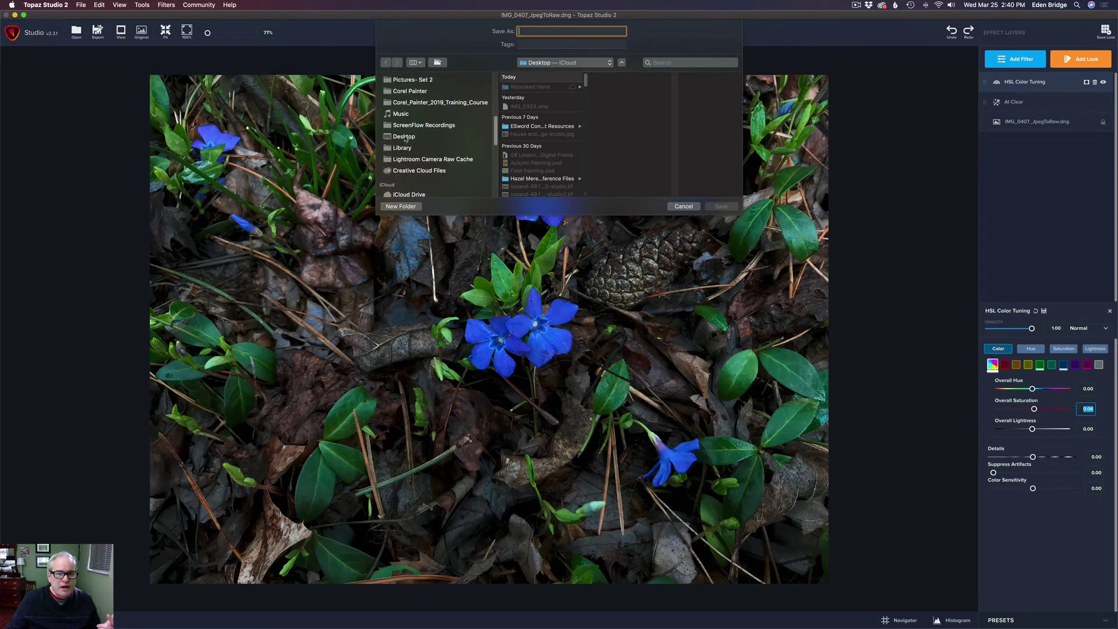
left_click(406, 136)
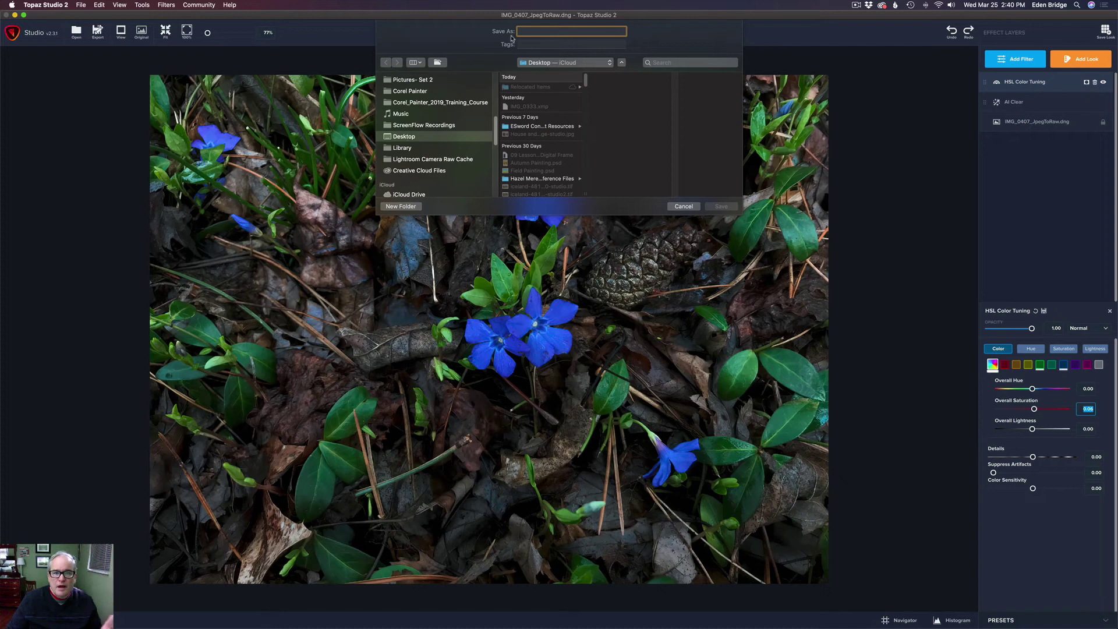
type("jpeg to raw ai TS2")
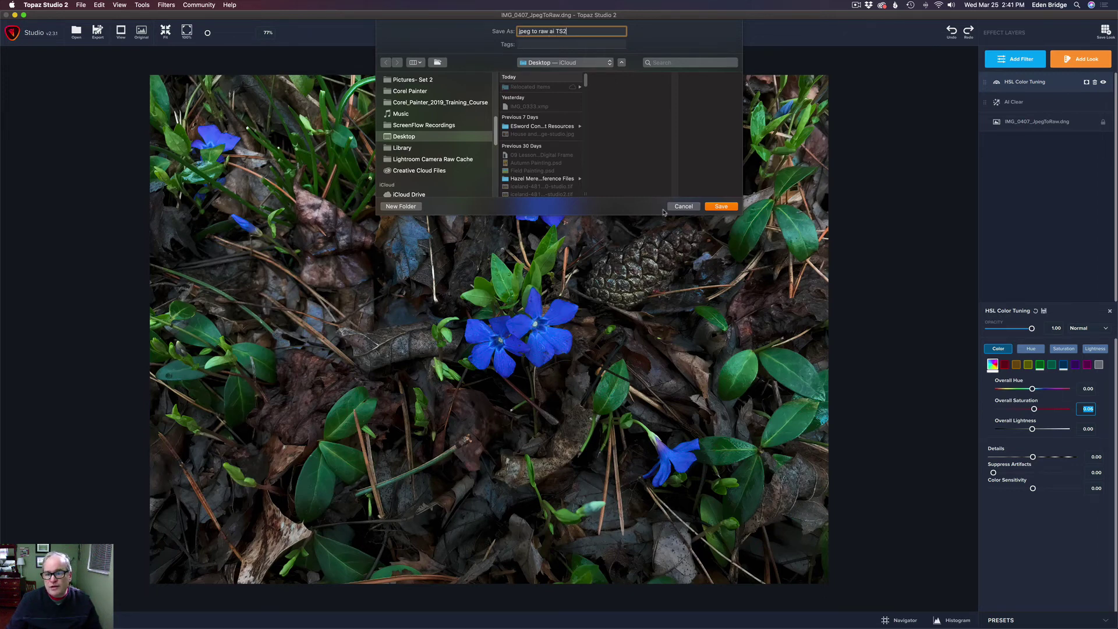
left_click(720, 207)
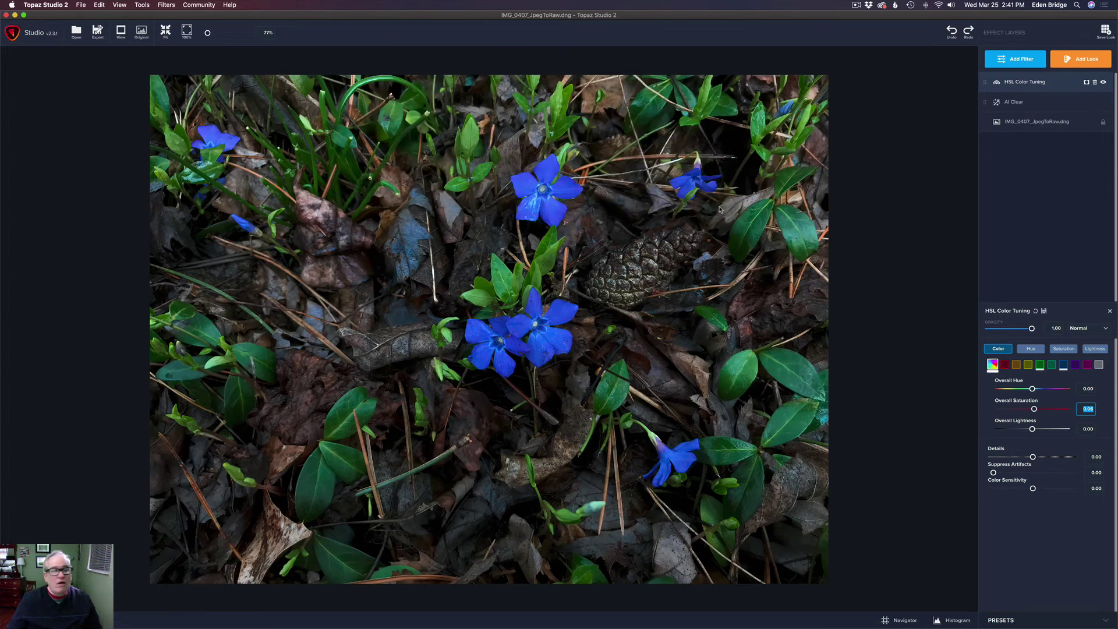
Close the current image and quit Topaz Studio 2.
left_click(81, 6)
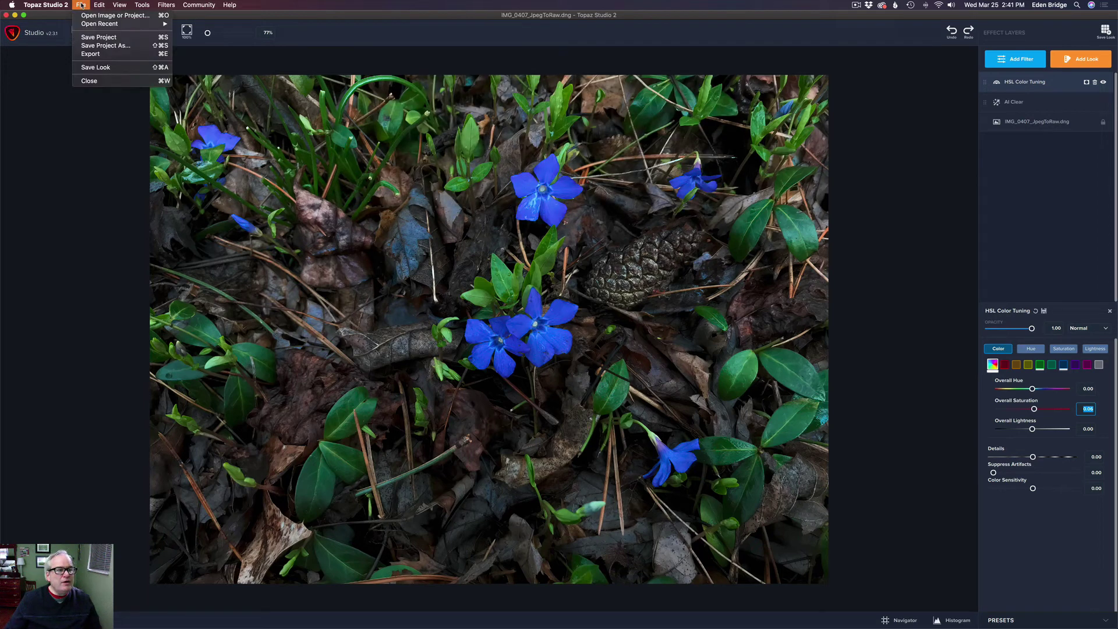
left_click(104, 82)
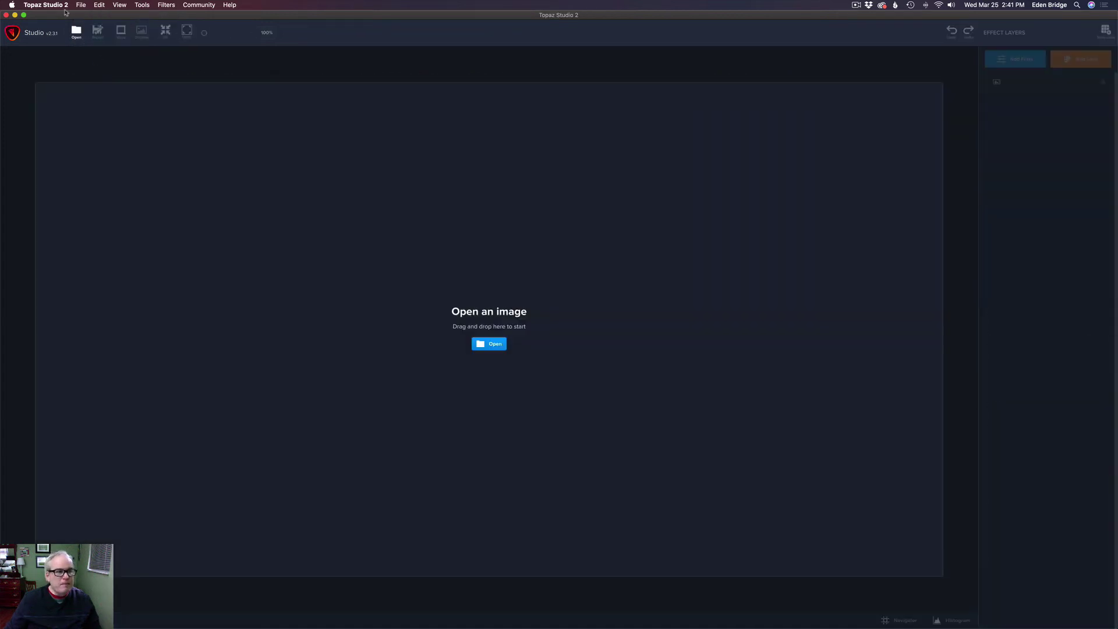
left_click(59, 6)
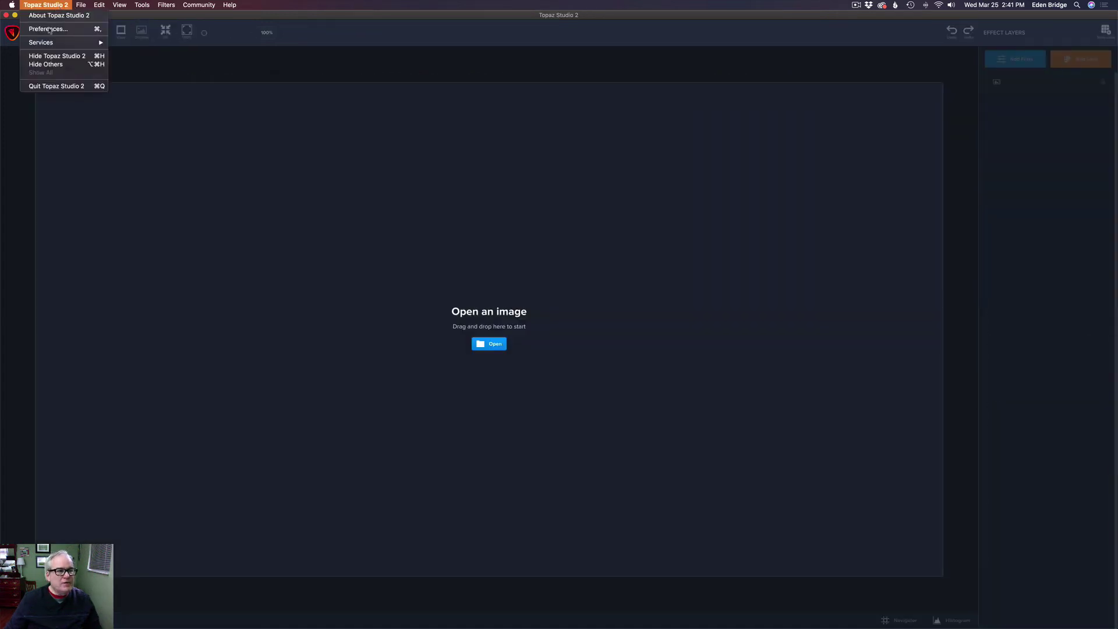
left_click(61, 86)
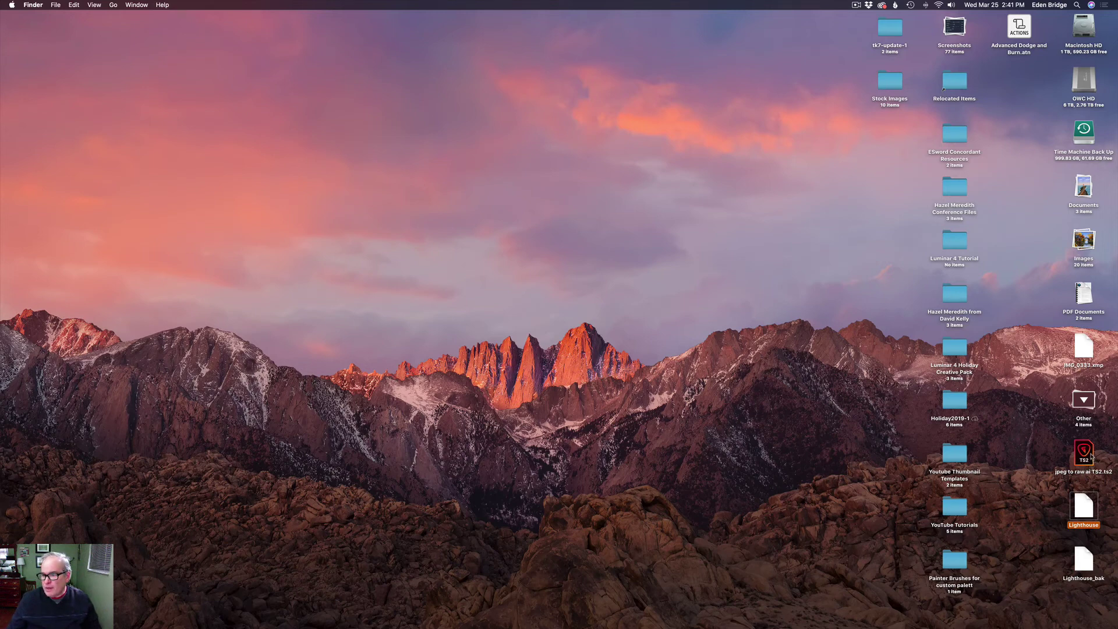
Reopen jpeg to raw ai TS2.ts2 from the desktop so it launches in Topaz Studio 2.
double_click(1087, 454)
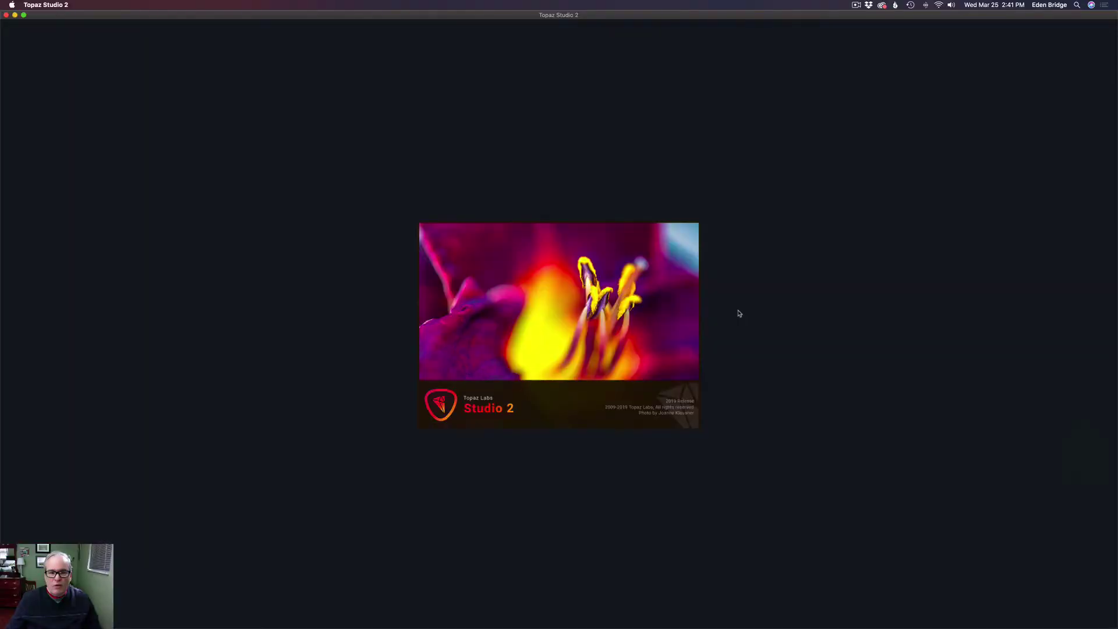